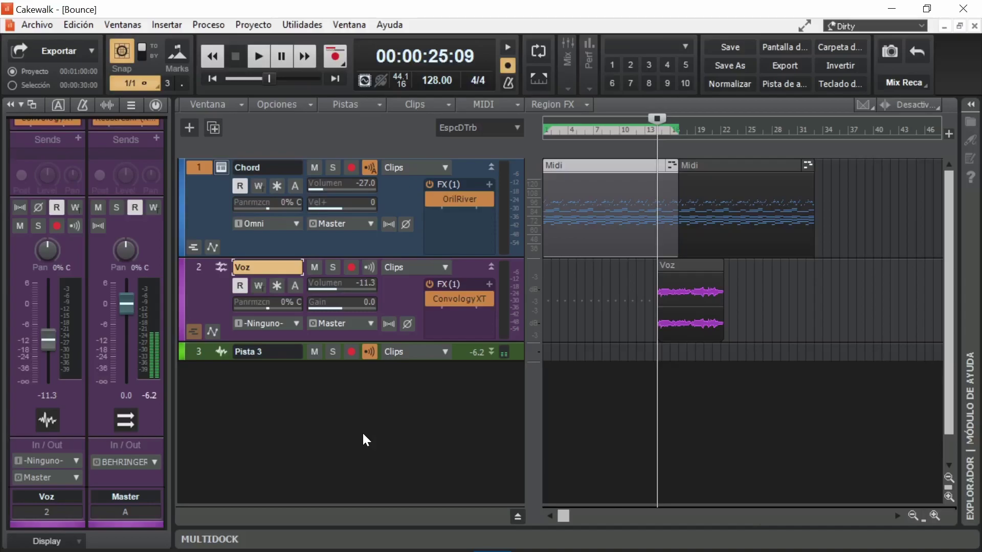
Enlarge the Voz track's height and bypass ConvologyXT on Voz and OrilRiver on Chord.
{"action": "left_click_drag", "start_coordinate": [457, 340], "coordinate": [457, 404]}
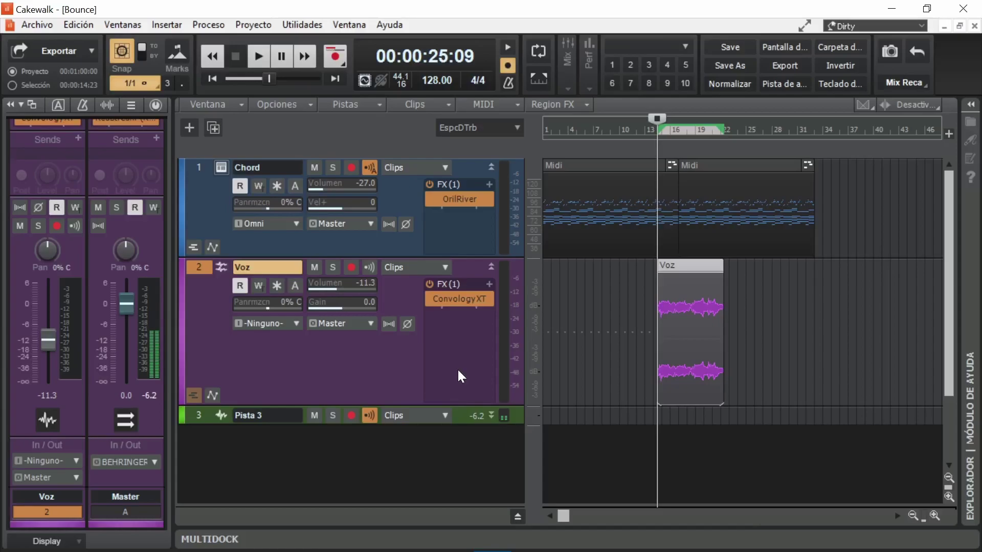
{"action": "left_click", "coordinate": [428, 301]}
{"action": "left_click", "coordinate": [430, 196]}
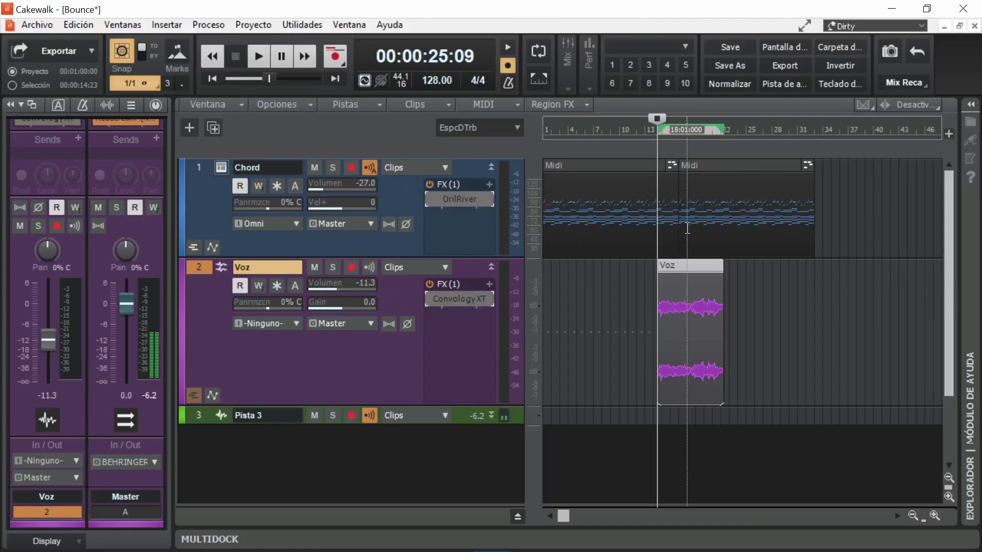
View the Vital instrument assigned to the Chord track and return to the track view.
{"action": "left_click", "coordinate": [223, 170]}
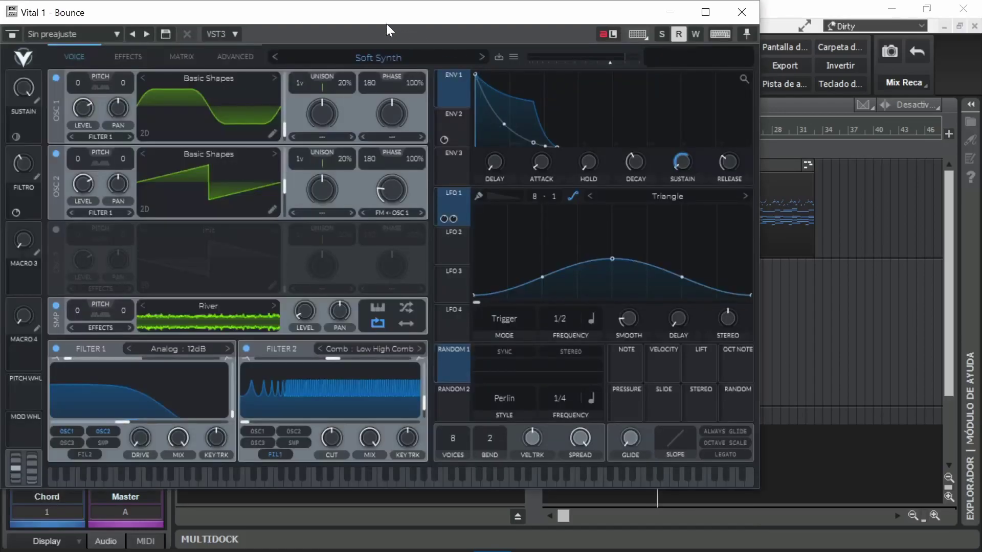
{"action": "left_click_drag", "start_coordinate": [376, 17], "coordinate": [485, 64]}
{"action": "left_click", "coordinate": [333, 173]}
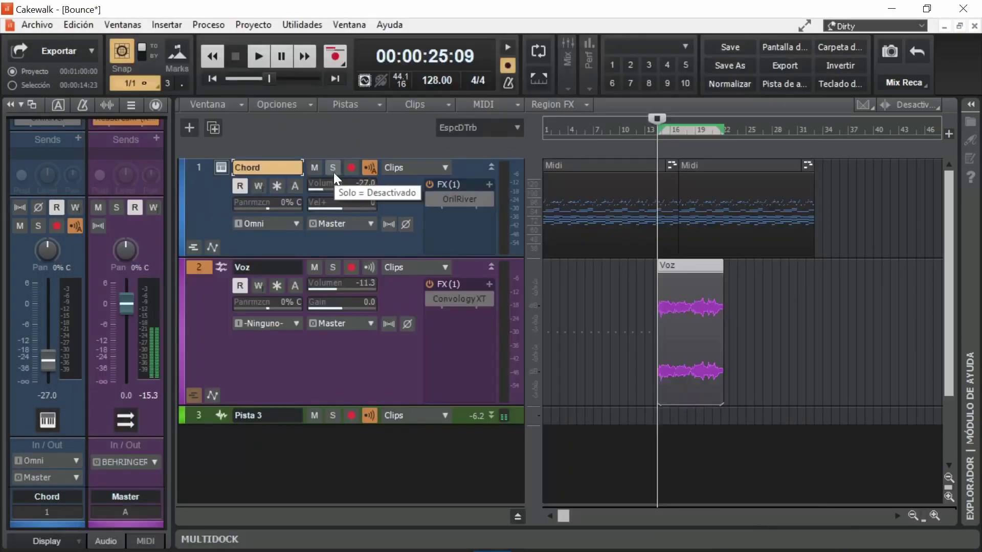
Play the Chord track soloed from the project start, raise its volume to -17.6, and release solo.
{"action": "left_click", "coordinate": [333, 173]}
{"action": "key", "text": "w"}
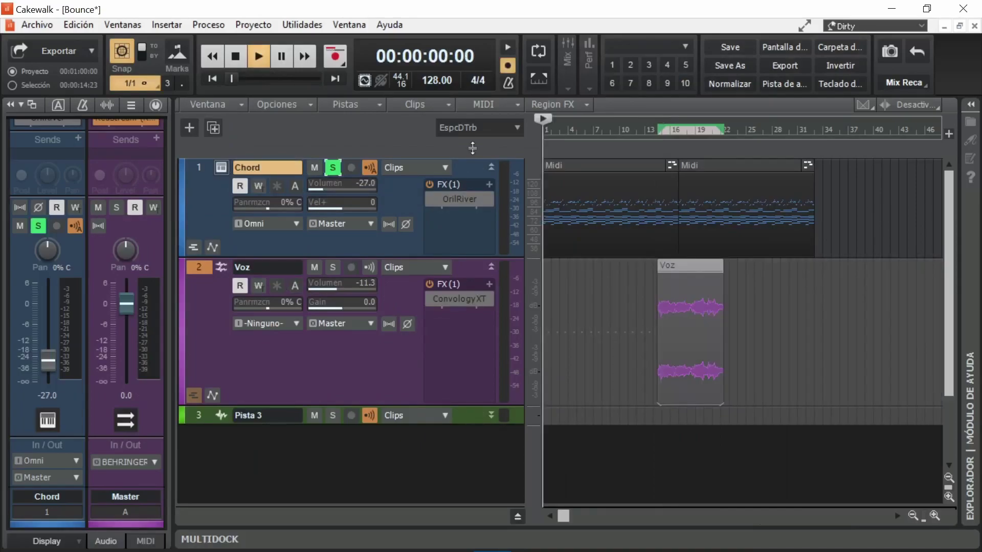
{"action": "key", "text": "space"}
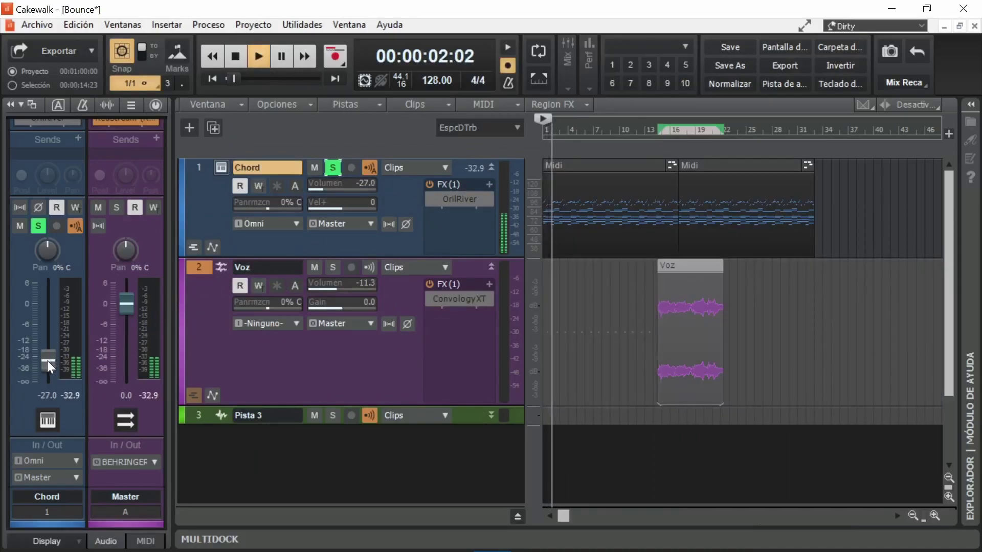
{"action": "left_click_drag", "start_coordinate": [47, 361], "coordinate": [48, 351]}
{"action": "key", "text": "space"}
{"action": "left_click", "coordinate": [333, 168]}
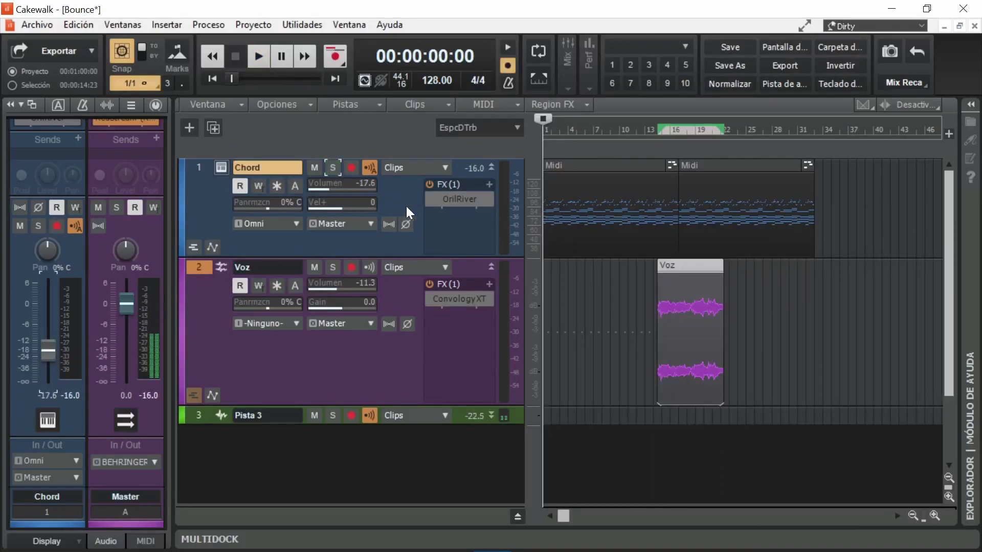
Look at the OrilRiver effect's interface on the Chord track and enable the effect.
{"action": "double_click", "coordinate": [463, 201]}
{"action": "left_click_drag", "start_coordinate": [476, 72], "coordinate": [527, 174]}
{"action": "left_click", "coordinate": [122, 270]}
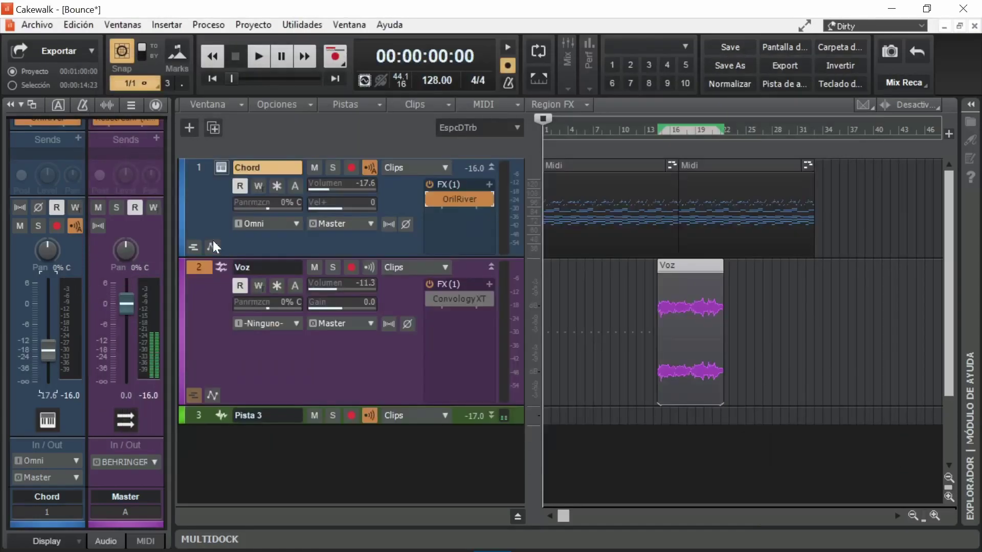
Audition the Chord track soloed with OrilRiver active, lower its volume to -19.2, and release solo.
{"action": "left_click", "coordinate": [333, 168]}
{"action": "key", "text": "space"}
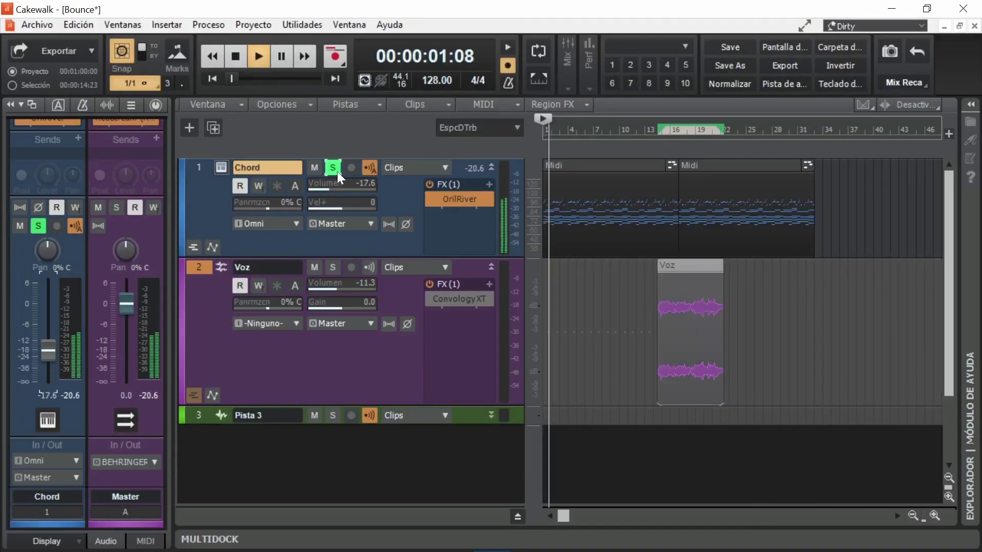
{"action": "left_click_drag", "start_coordinate": [46, 353], "coordinate": [44, 357]}
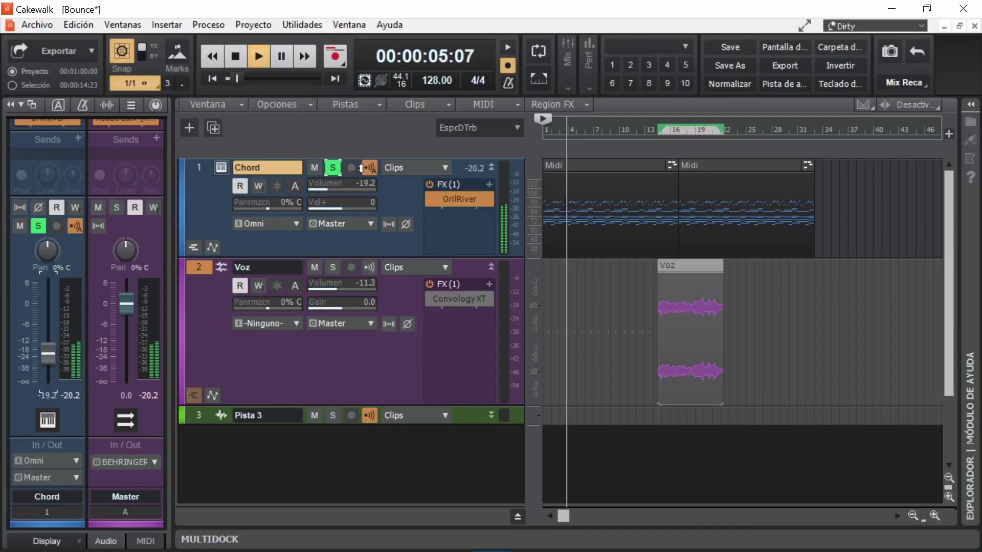
{"action": "key", "text": "space"}
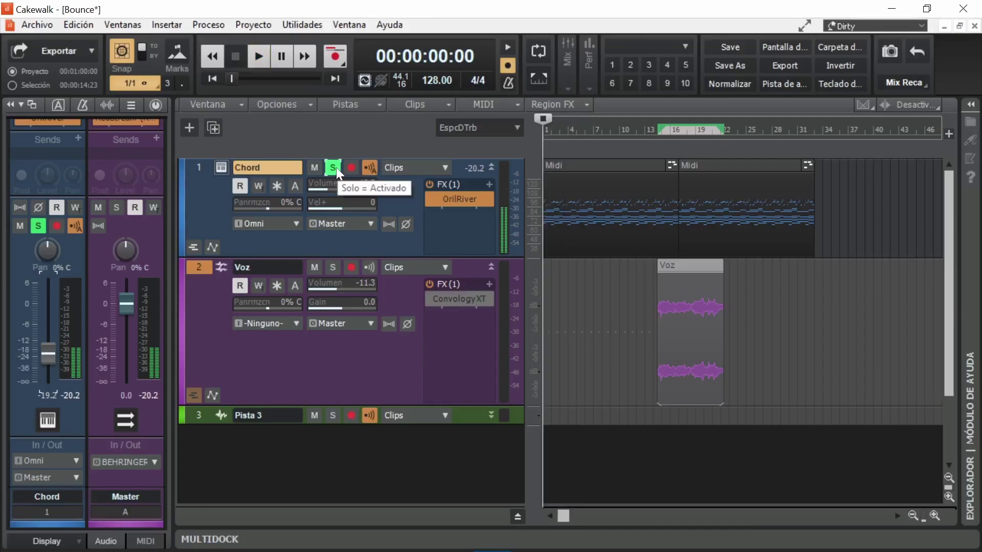
{"action": "left_click", "coordinate": [333, 168]}
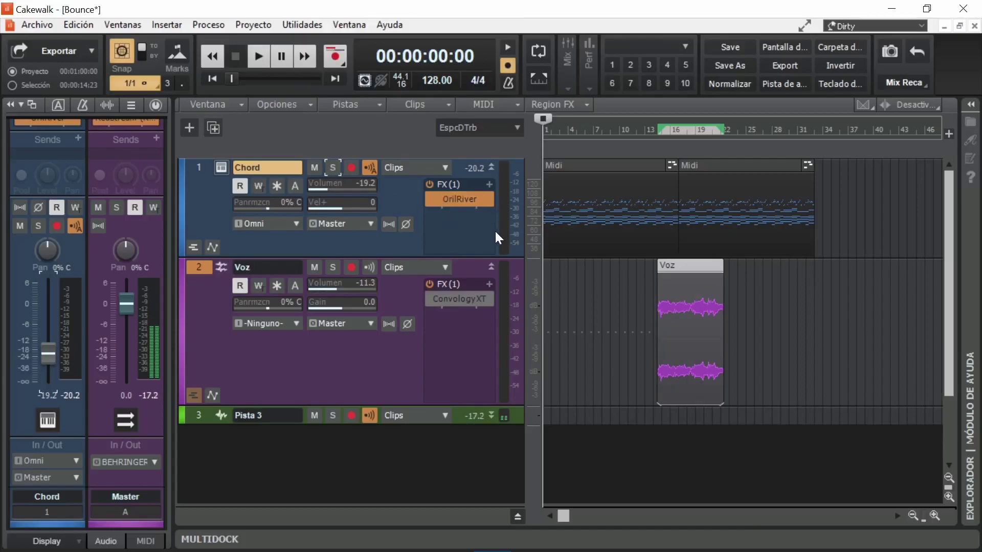
Listen to the Voz clip soloed with ConvologyXT bypassed.
{"action": "left_click", "coordinate": [360, 371]}
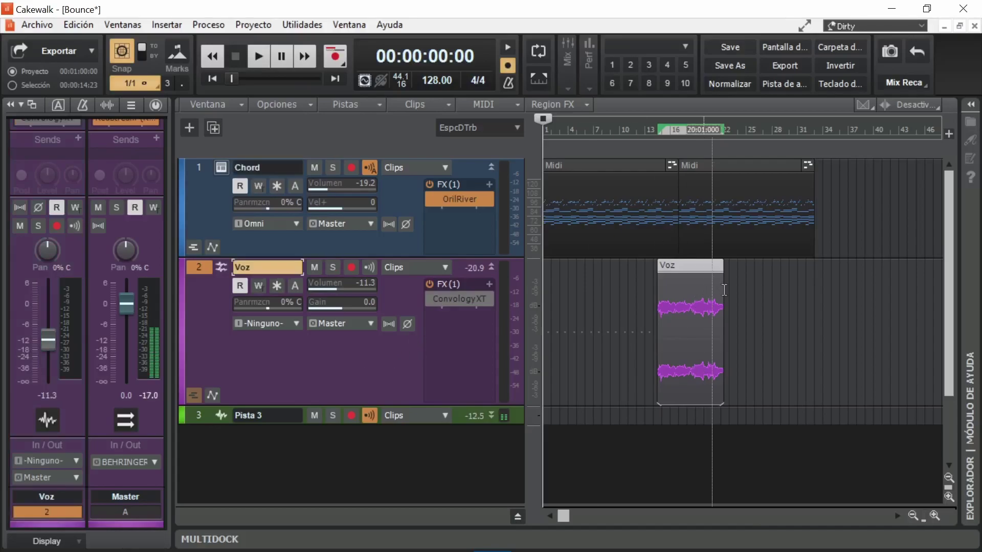
{"action": "key", "text": "space"}
{"action": "key", "text": "ctrl+Right"}
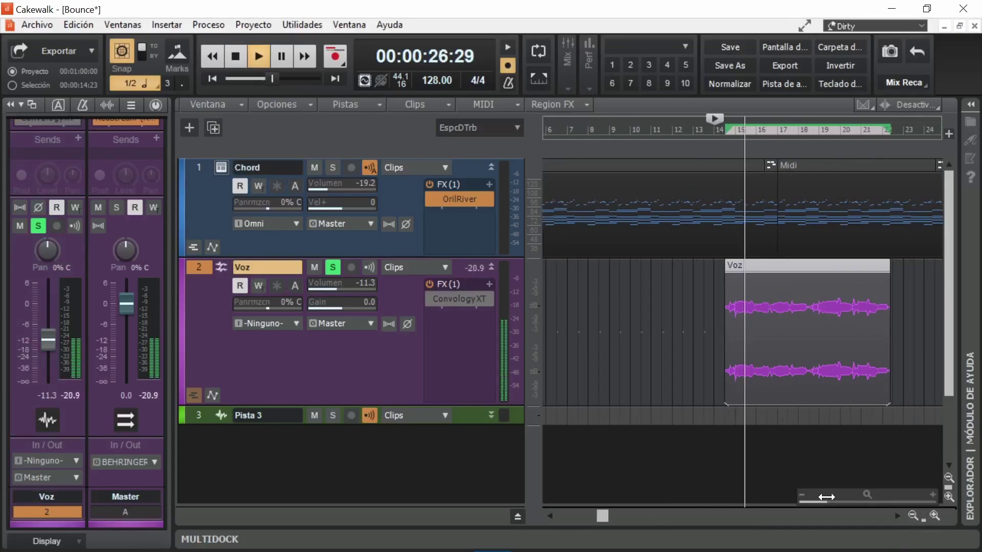
{"action": "left_click_drag", "start_coordinate": [603, 516], "coordinate": [662, 522]}
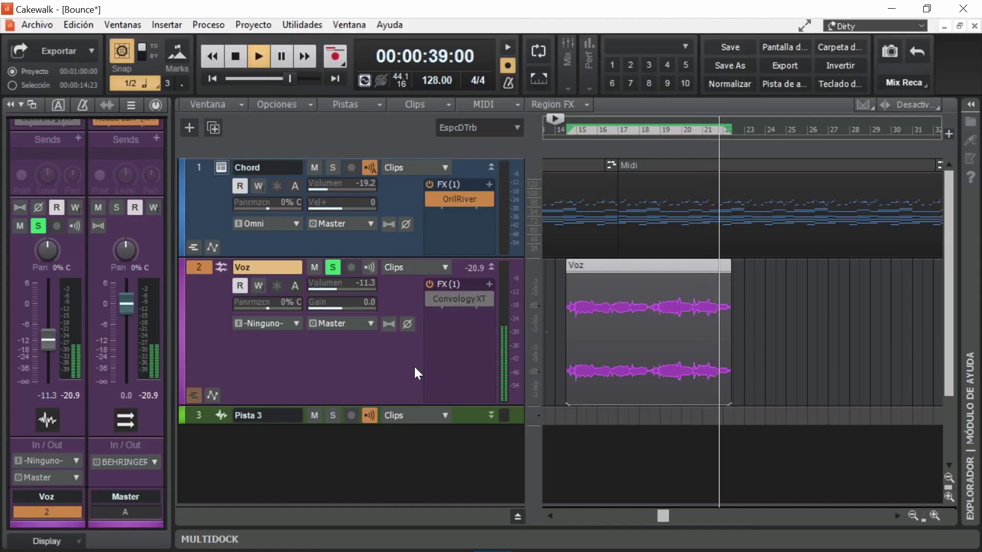
{"action": "key", "text": "space"}
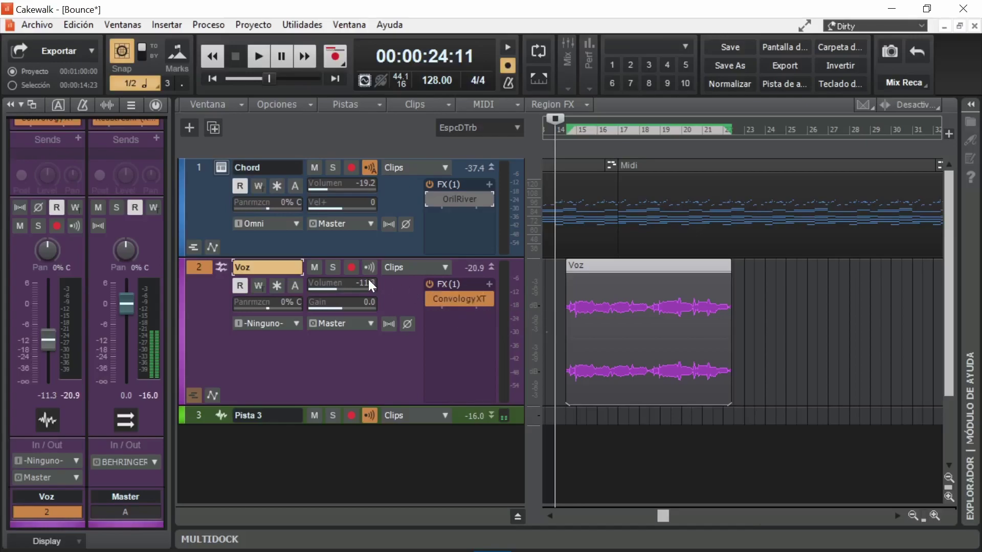
Listen to the Voz clip soloed with ConvologyXT enabled, and release solo.
{"action": "key", "text": "space"}
{"action": "left_click", "coordinate": [336, 270]}
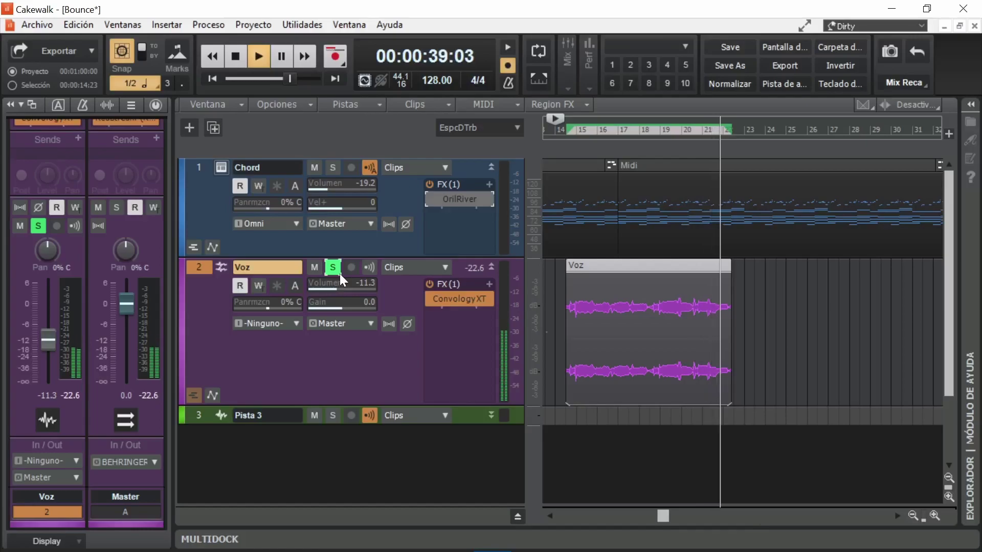
{"action": "key", "text": "space"}
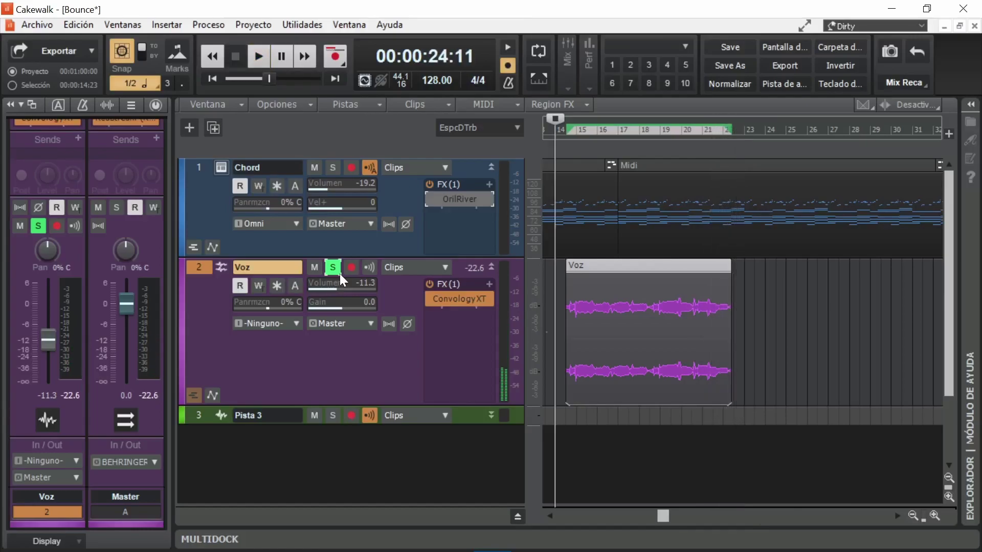
{"action": "left_click", "coordinate": [339, 271]}
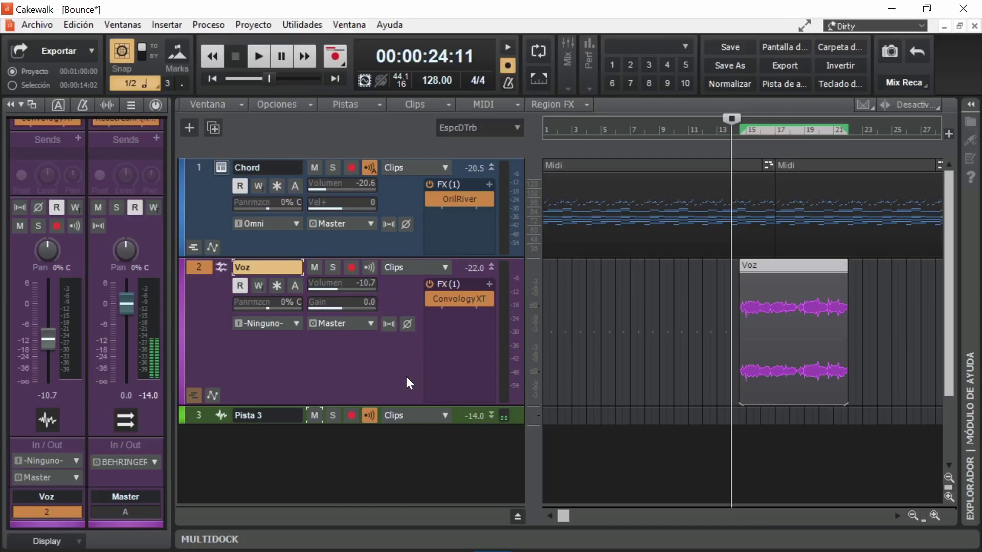
Select the Voz track as the source for bouncing.
{"action": "left_click_drag", "start_coordinate": [830, 498], "coordinate": [811, 498]}
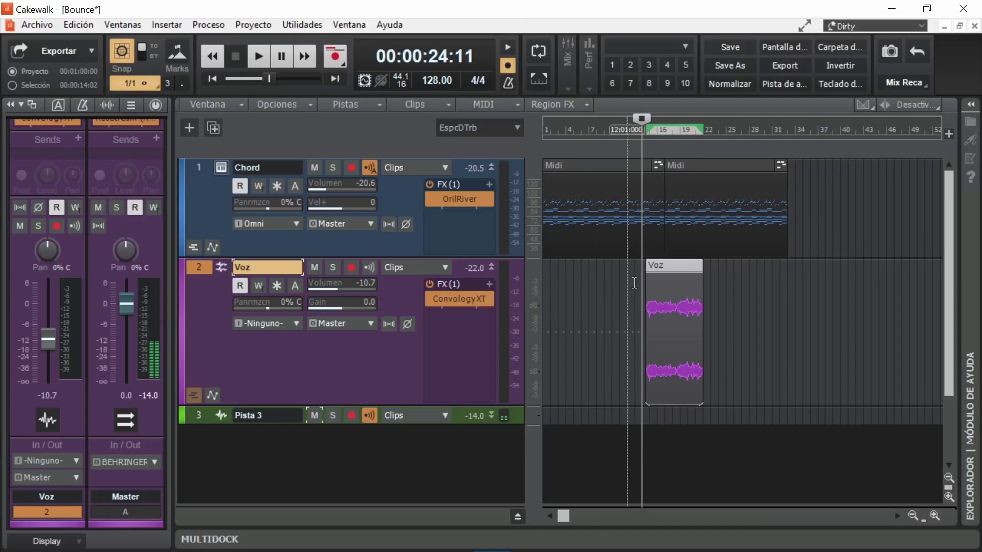
{"action": "left_click_drag", "start_coordinate": [917, 520], "coordinate": [923, 520]}
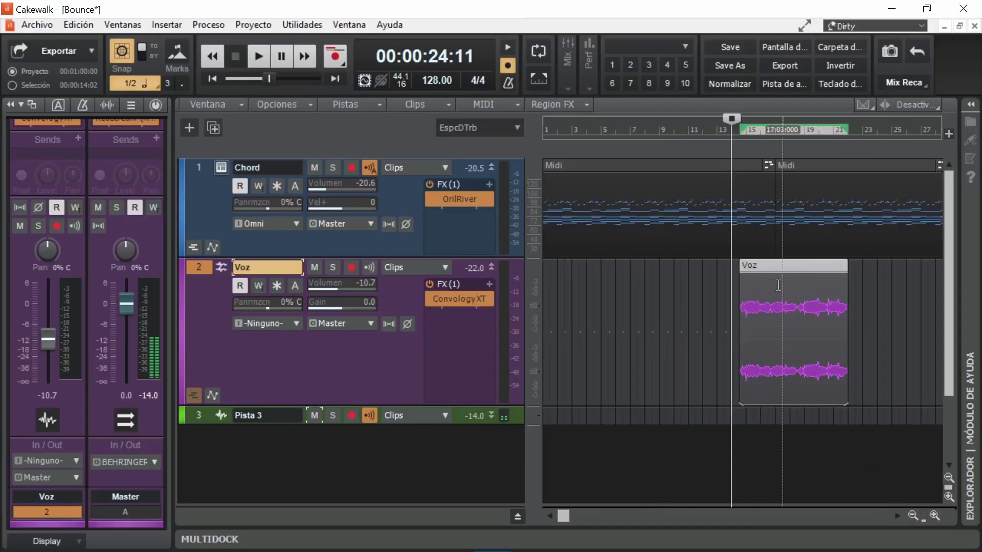
{"action": "left_click", "coordinate": [188, 280]}
{"action": "left_click", "coordinate": [200, 267]}
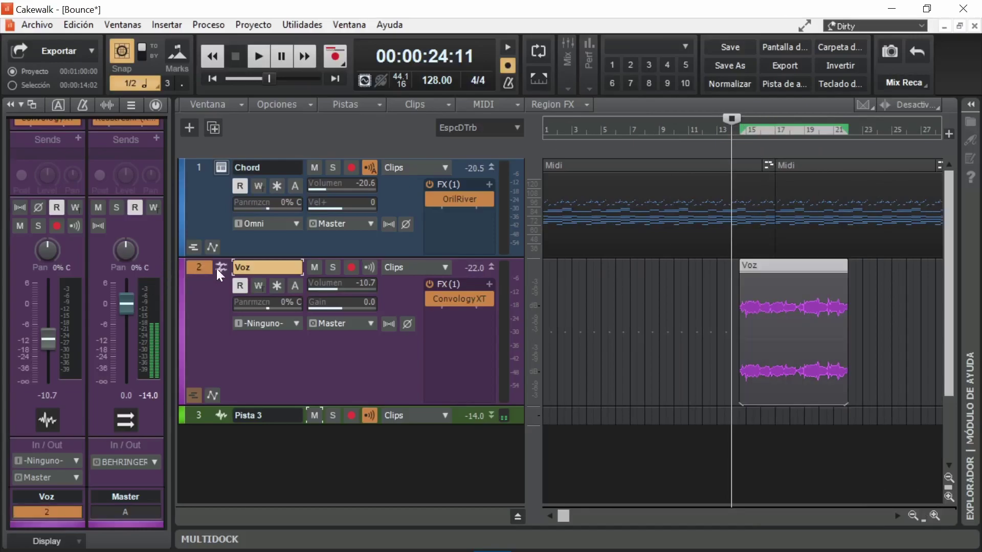
Extend the time selection from the Voz clip's start past its end to 28:01:000 and place the playhead within the clip.
{"action": "left_click_drag", "start_coordinate": [562, 516], "coordinate": [633, 515]}
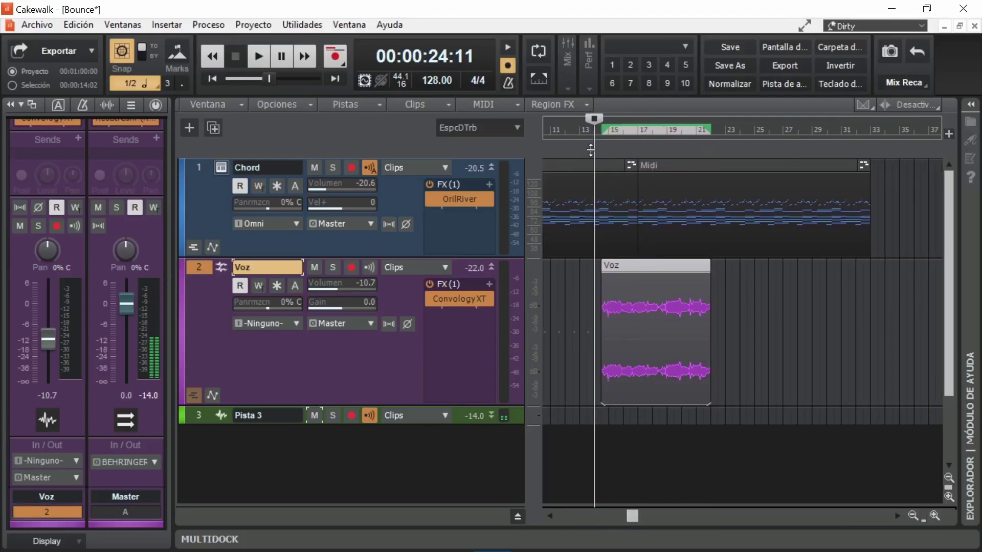
{"action": "left_click_drag", "start_coordinate": [603, 122], "coordinate": [705, 124]}
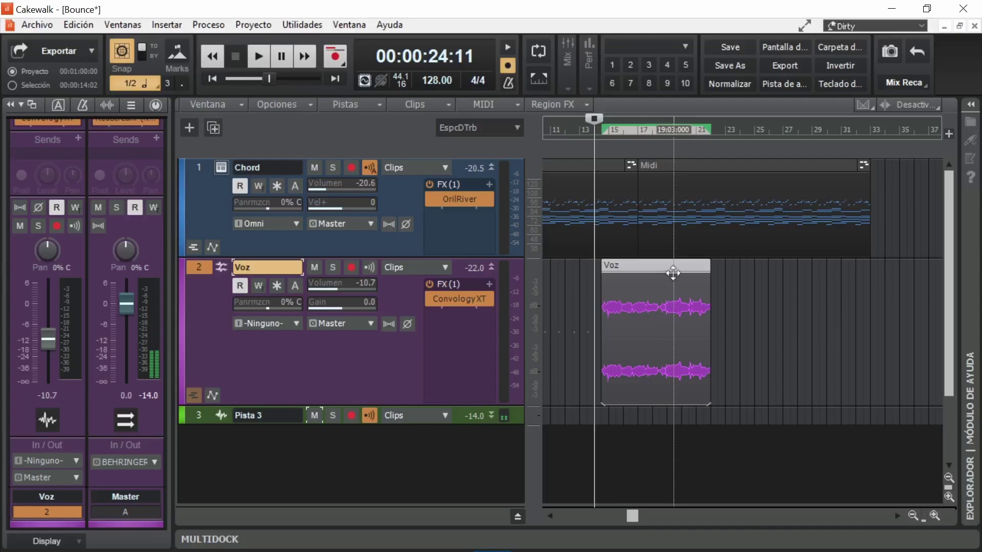
{"action": "left_click_drag", "start_coordinate": [709, 125], "coordinate": [810, 130]}
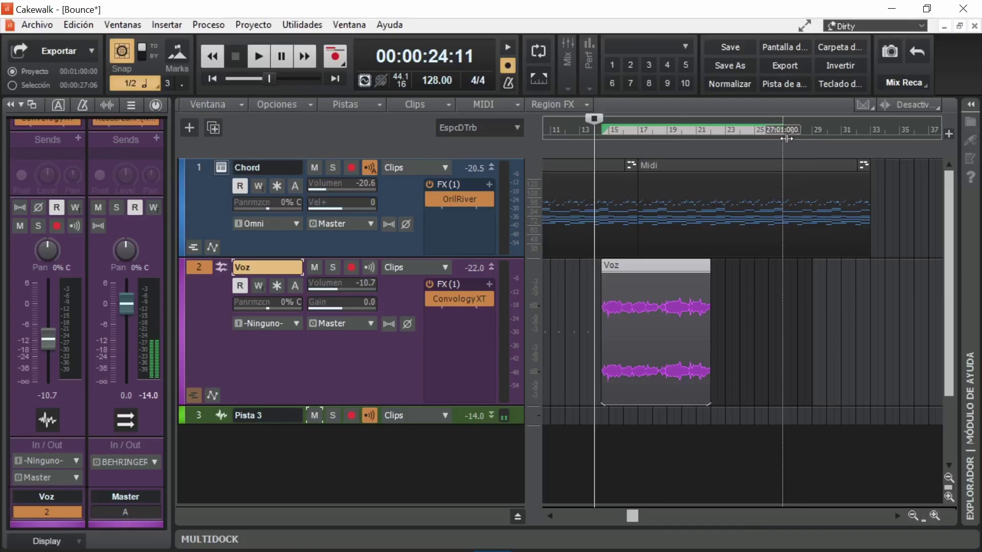
{"action": "left_click_drag", "start_coordinate": [801, 138], "coordinate": [798, 137]}
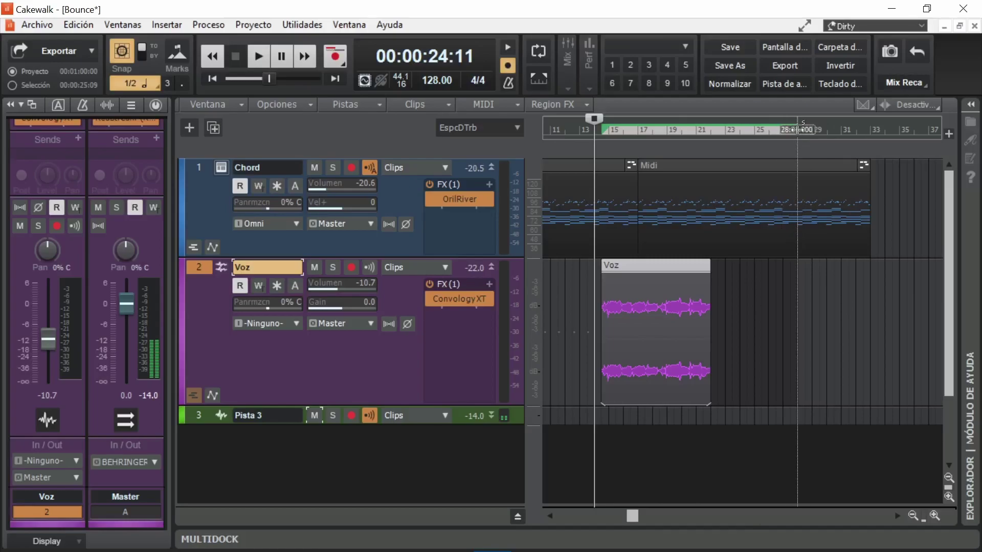
{"action": "left_click", "coordinate": [658, 287]}
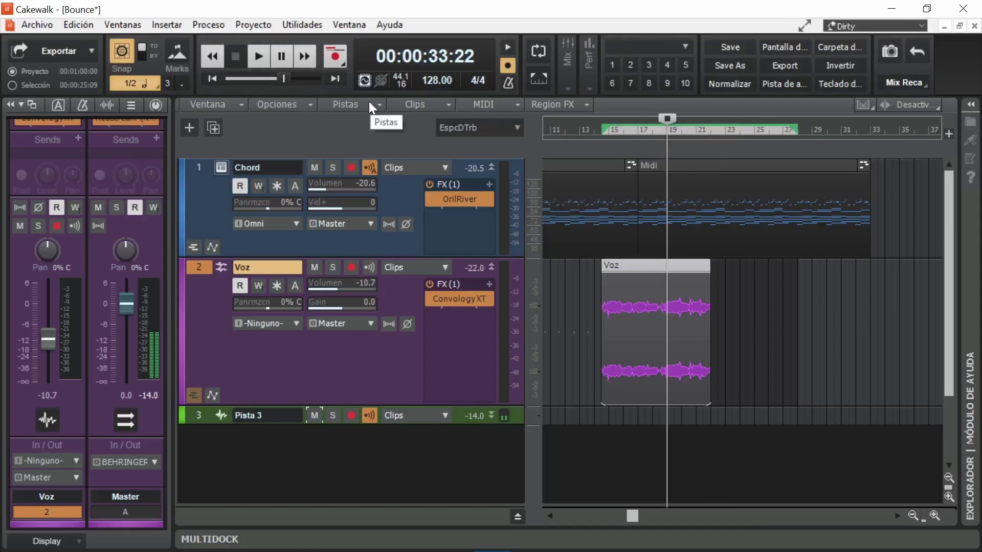
{"action": "left_click", "coordinate": [382, 108]}
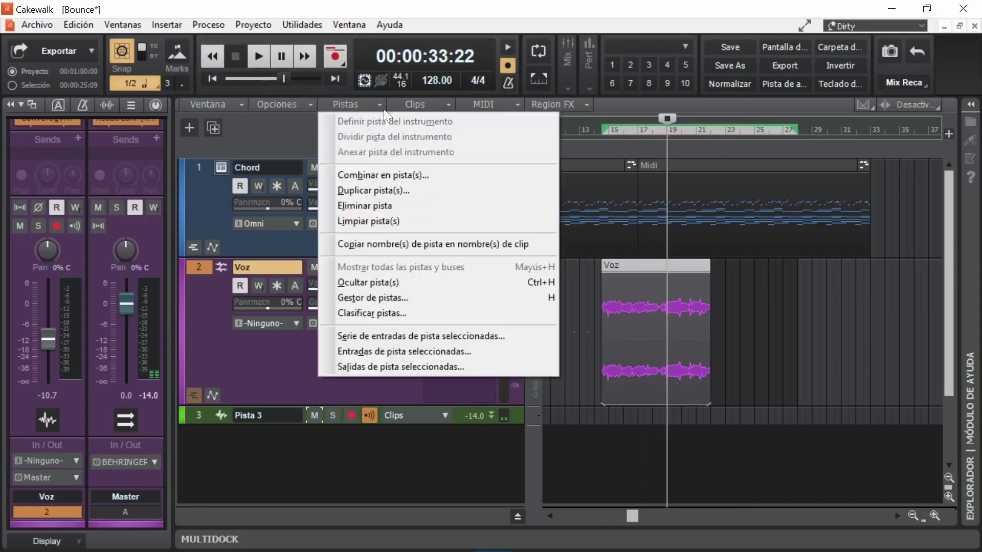
{"action": "left_click", "coordinate": [382, 178]}
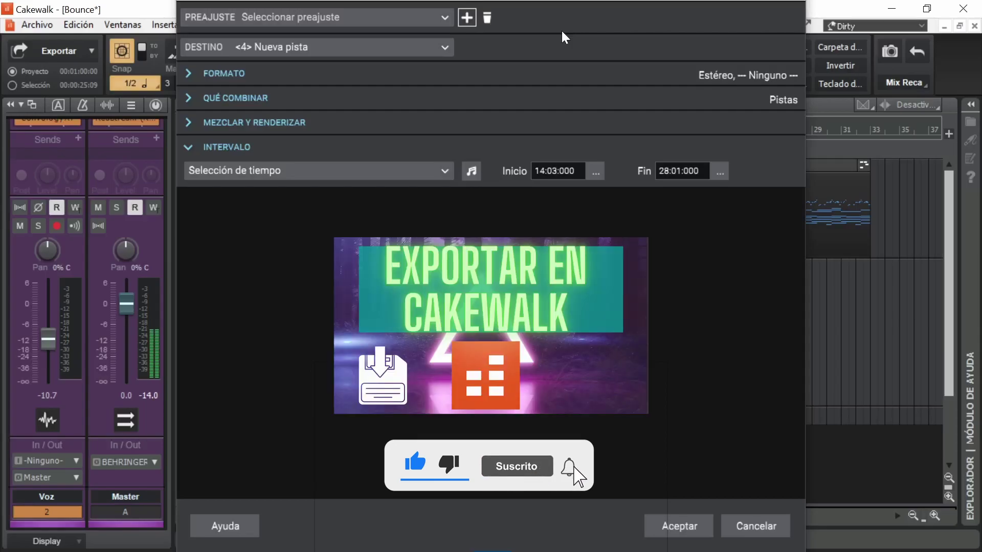
{"action": "left_click", "coordinate": [228, 47]}
{"action": "left_click", "coordinate": [271, 48]}
{"action": "left_click", "coordinate": [272, 48]}
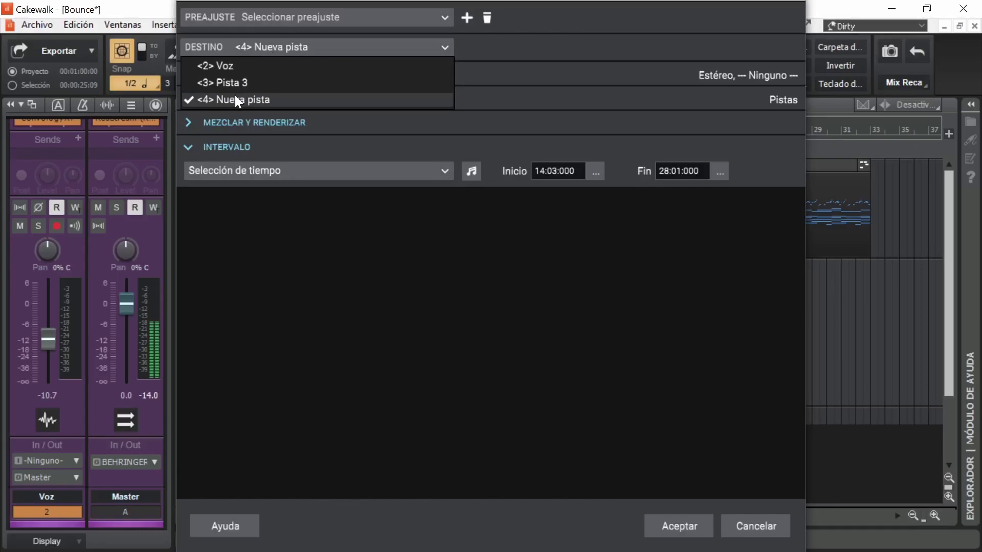
{"action": "left_click", "coordinate": [235, 97]}
{"action": "left_click", "coordinate": [756, 526]}
Insert a new audio track below Pista 3 and name it Voz R.
{"action": "right_click", "coordinate": [280, 446]}
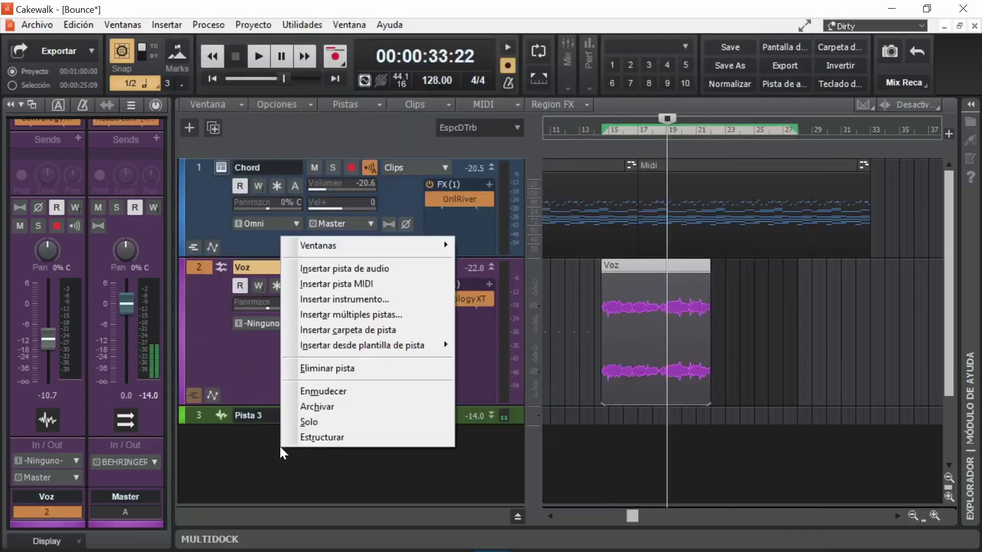
{"action": "left_click", "coordinate": [344, 268]}
{"action": "key", "text": "BackSpace"}
{"action": "type", "text": "Voz R"}
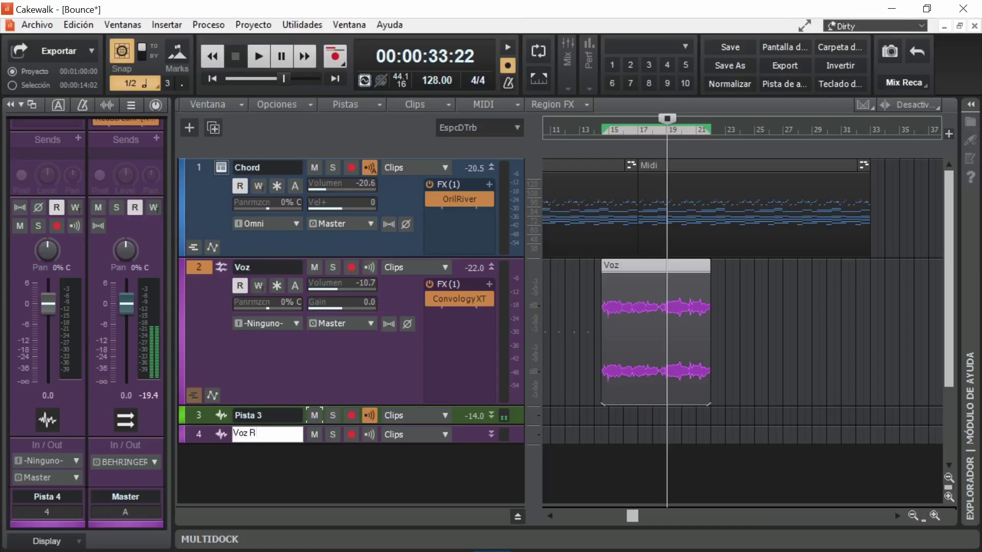
{"action": "key", "text": "Return"}
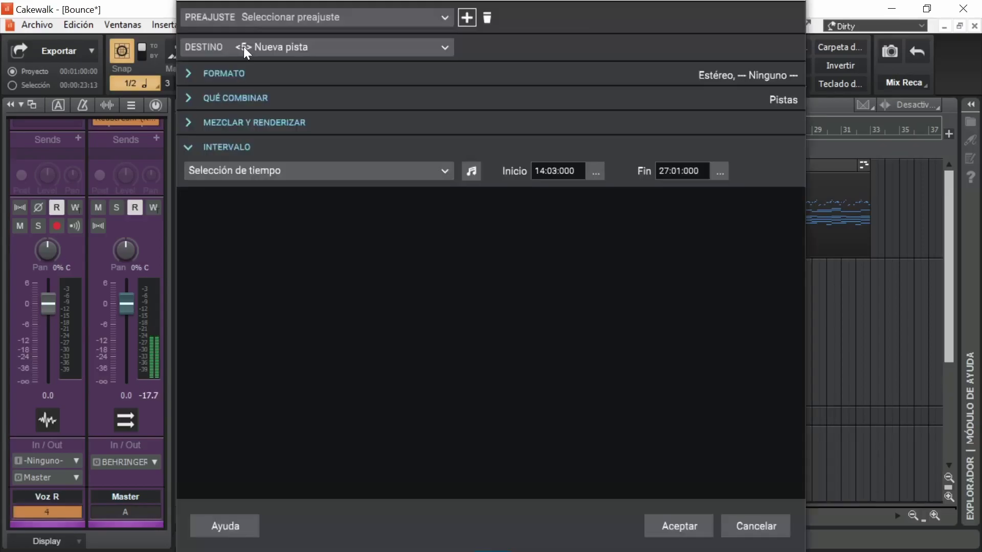
Try Voz R as the bounce destination, and set the destination back to <5> Nueva pista.
{"action": "left_click", "coordinate": [243, 47]}
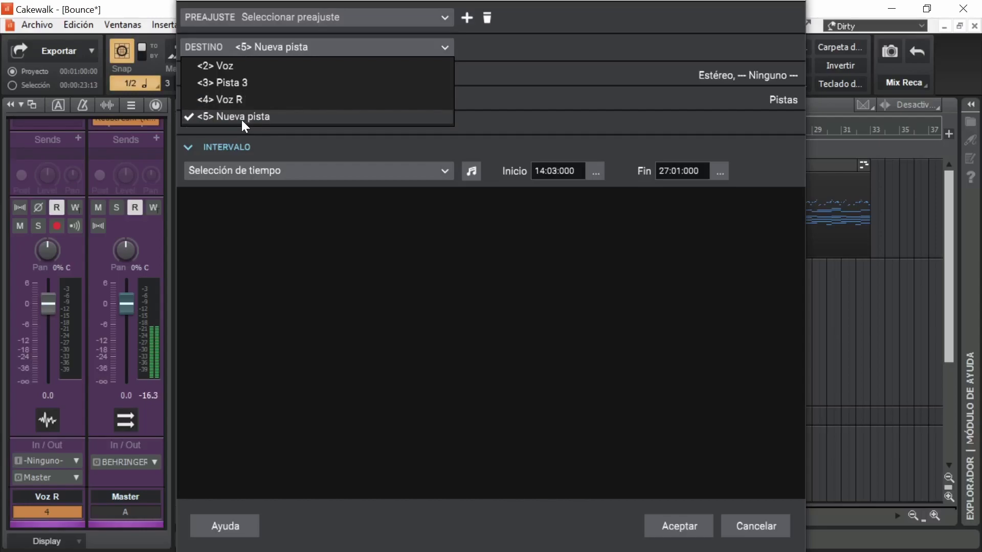
{"action": "left_click", "coordinate": [224, 101]}
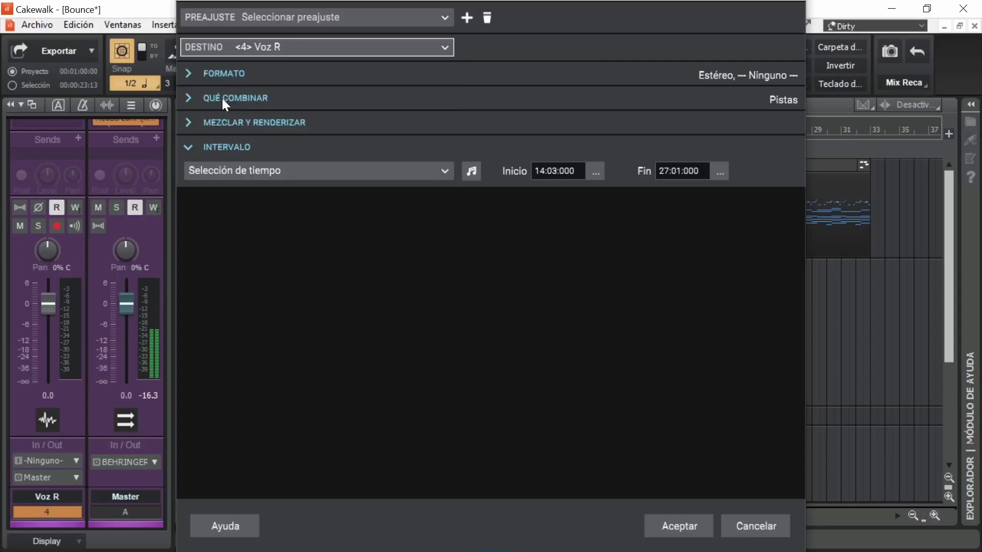
{"action": "left_click", "coordinate": [268, 48]}
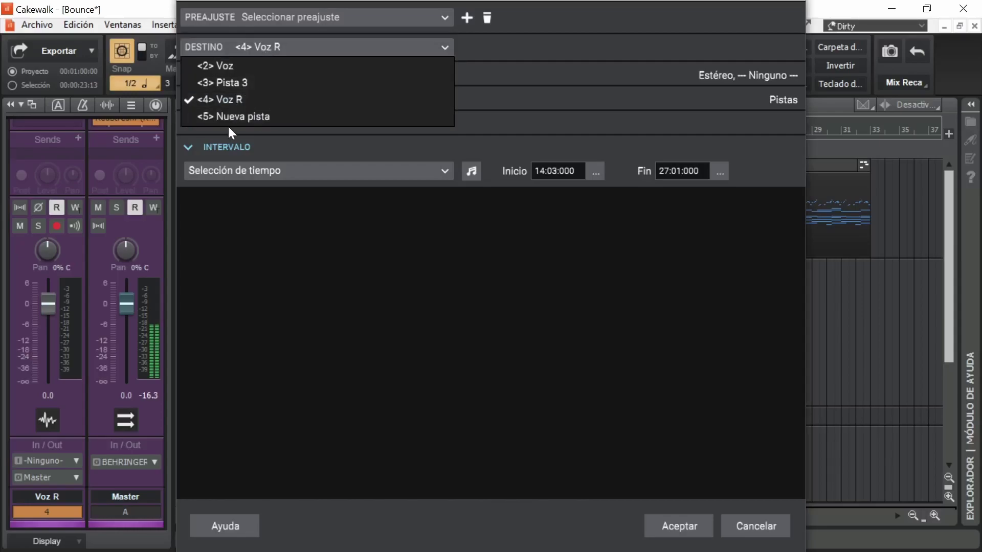
{"action": "left_click", "coordinate": [277, 50]}
{"action": "left_click", "coordinate": [277, 50]}
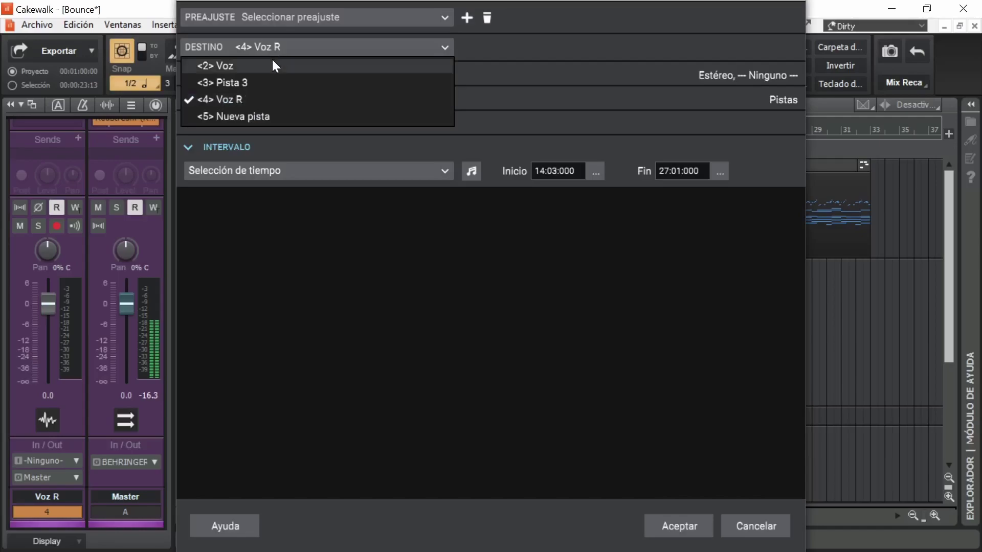
{"action": "left_click", "coordinate": [243, 120]}
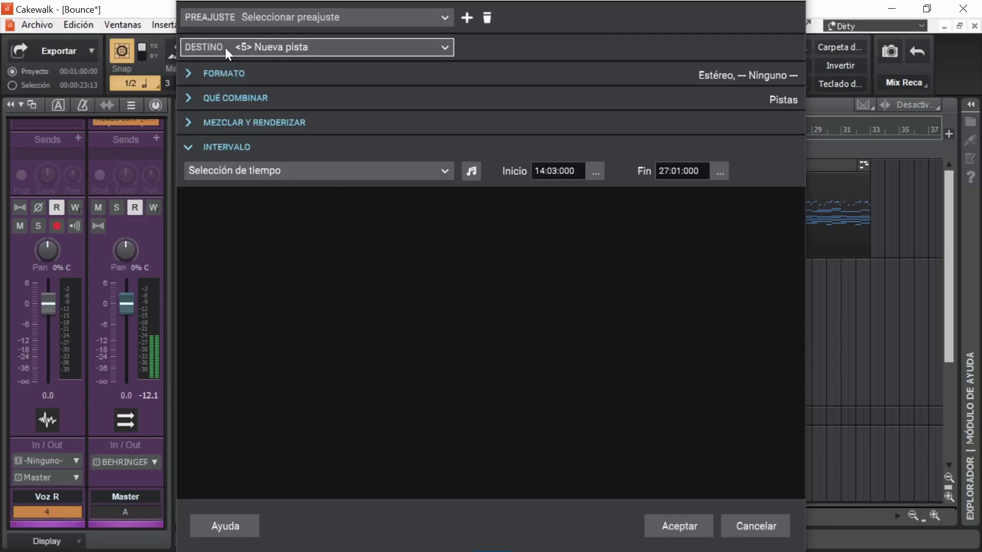
Review the channel format options, and compare Buses with Pistas as the source category, ending on Pistas.
{"action": "left_click", "coordinate": [189, 74]}
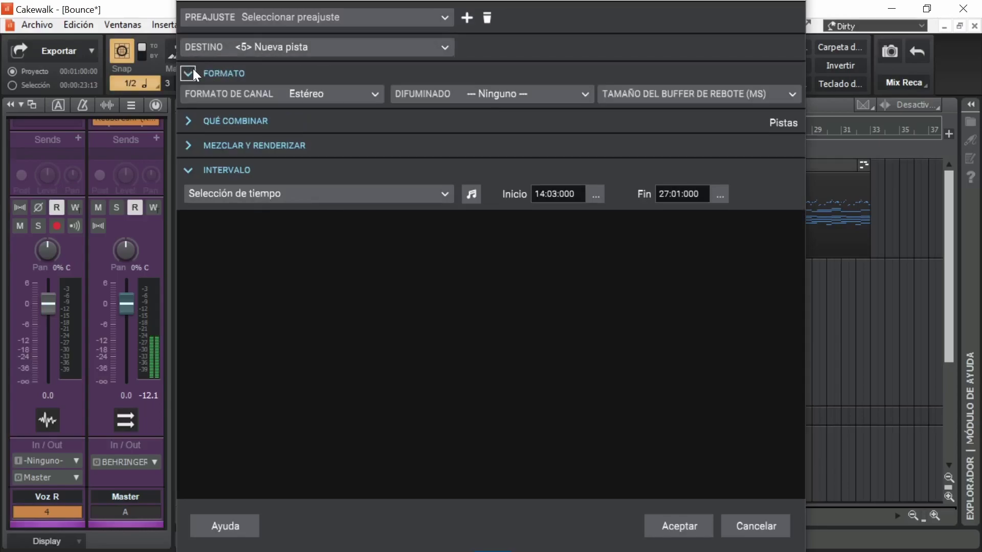
{"action": "left_click", "coordinate": [230, 73]}
{"action": "left_click", "coordinate": [223, 100]}
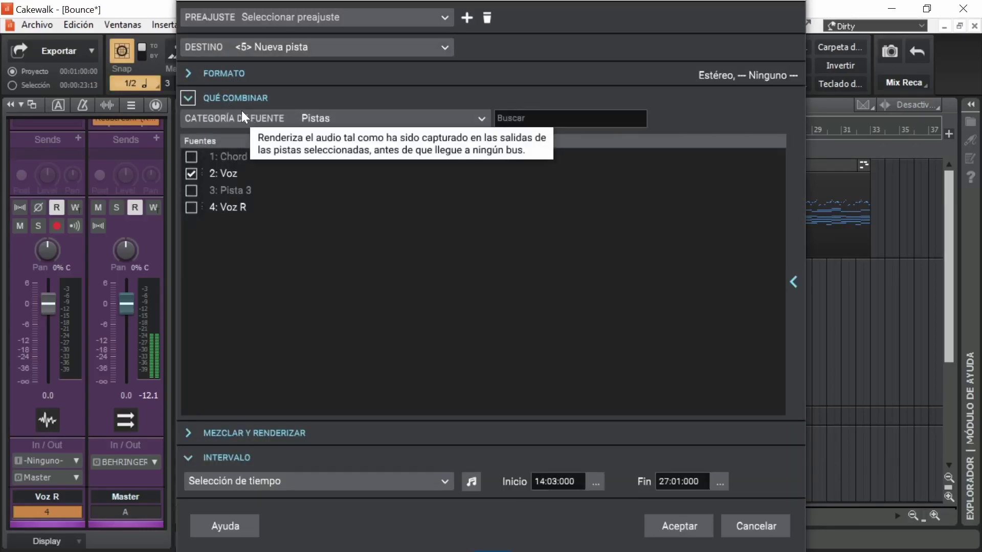
{"action": "left_click", "coordinate": [275, 110]}
{"action": "left_click", "coordinate": [255, 170]}
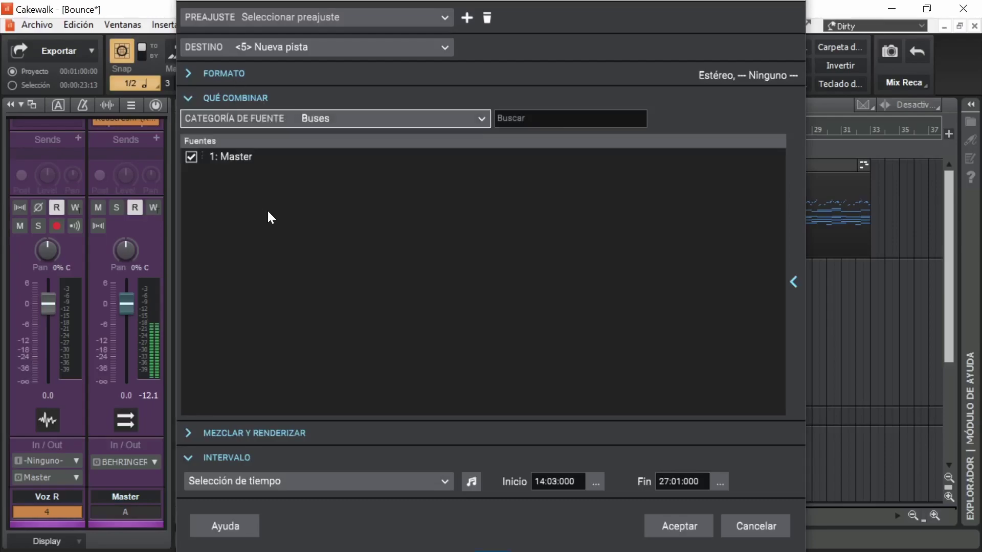
{"action": "left_click", "coordinate": [274, 116]}
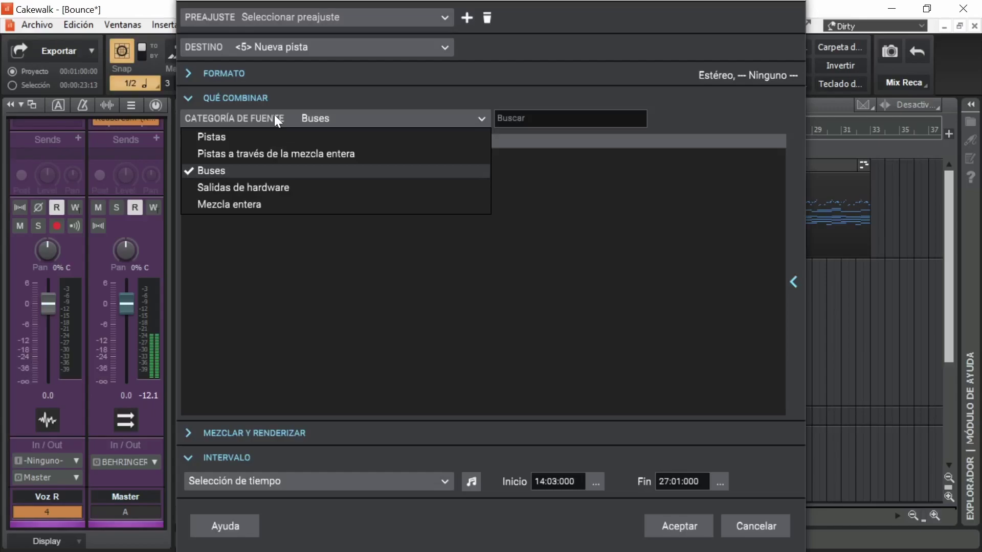
{"action": "left_click", "coordinate": [212, 136]}
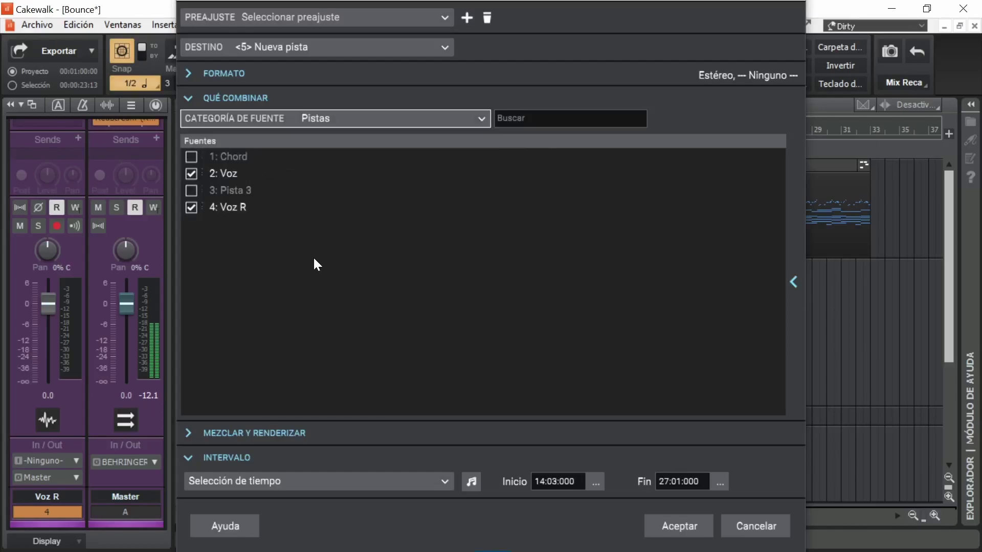
Exclude Voz R from the bounce sources so that only the Voz track is checked.
{"action": "left_click", "coordinate": [191, 208]}
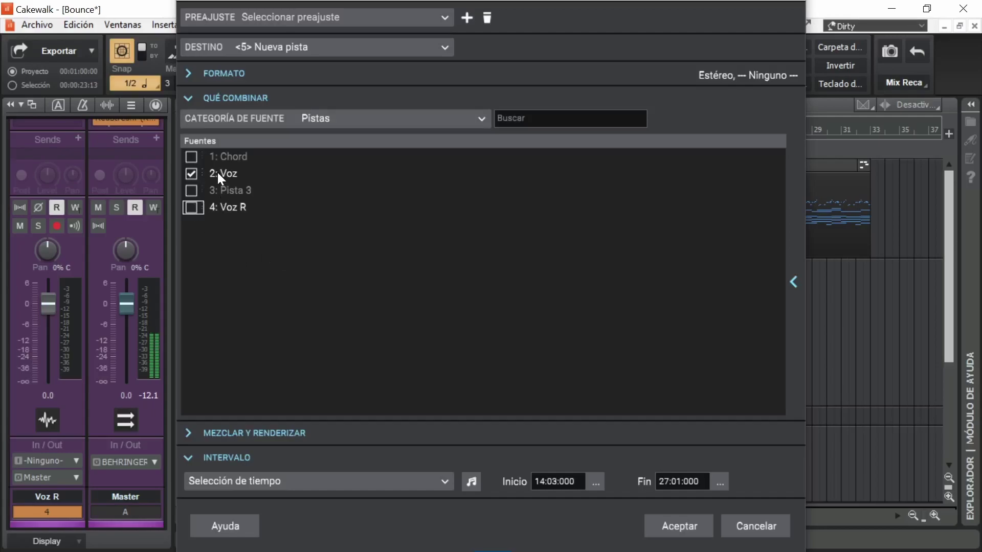
{"action": "left_click", "coordinate": [192, 175]}
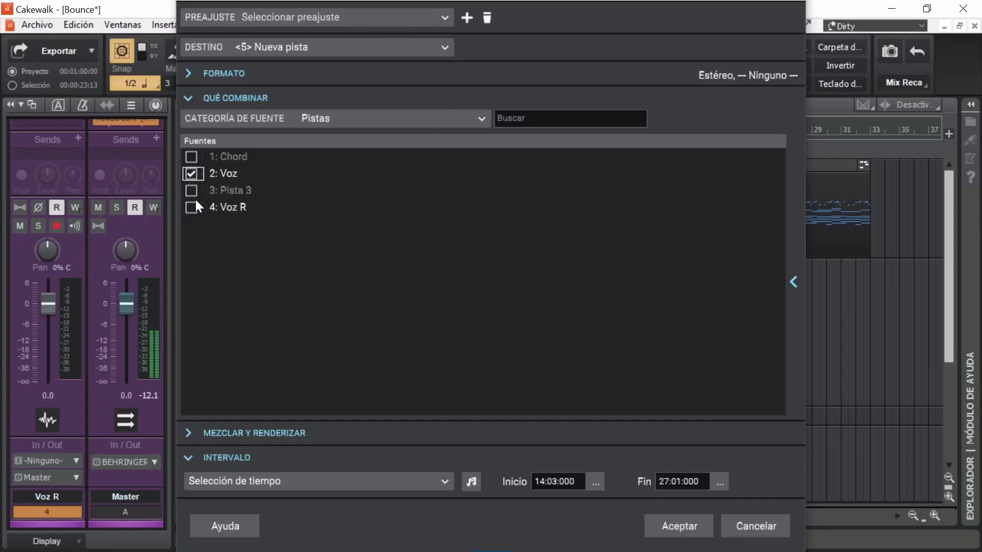
{"action": "left_click", "coordinate": [190, 176]}
{"action": "left_click", "coordinate": [190, 176]}
{"action": "left_click", "coordinate": [192, 172]}
Enable Motor de 64 bits in the mix and render options, and run the bounce of the Voz time selection.
{"action": "left_click", "coordinate": [225, 98]}
{"action": "left_click", "coordinate": [210, 123]}
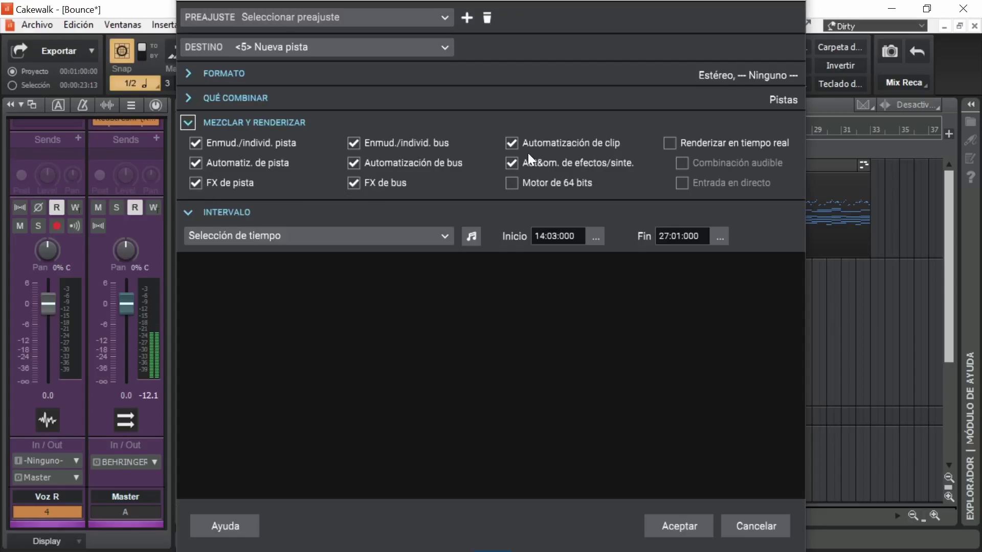
{"action": "left_click", "coordinate": [509, 185]}
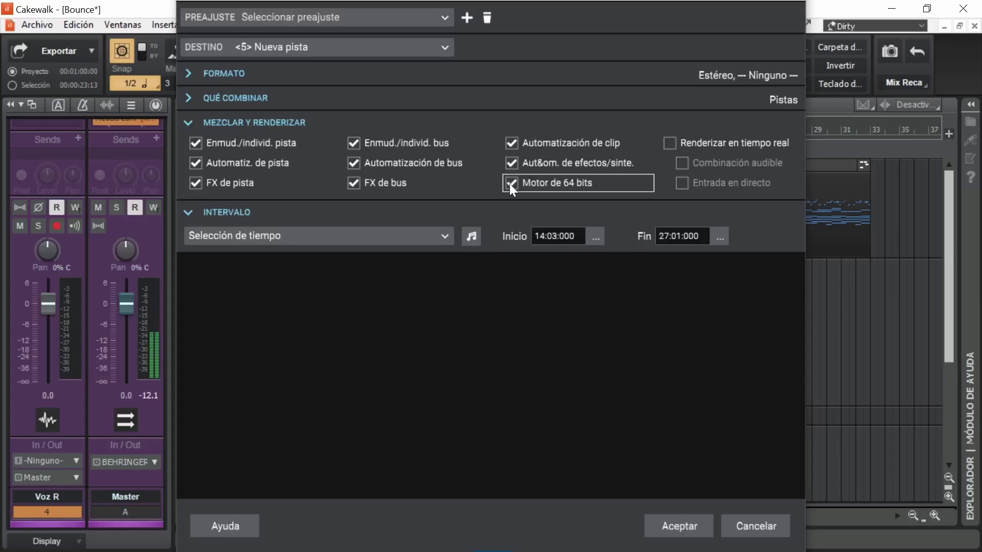
{"action": "left_click", "coordinate": [241, 123]}
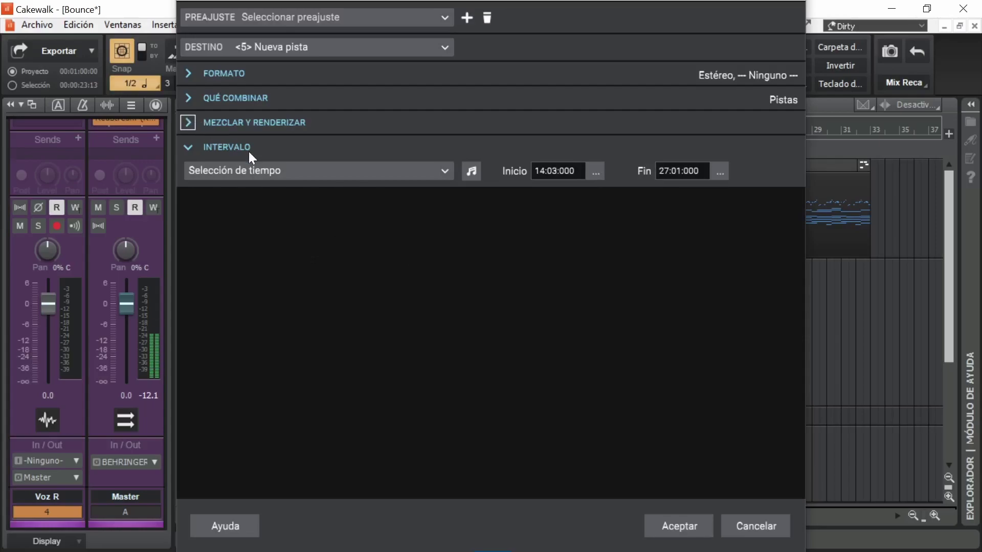
{"action": "left_click", "coordinate": [679, 531]}
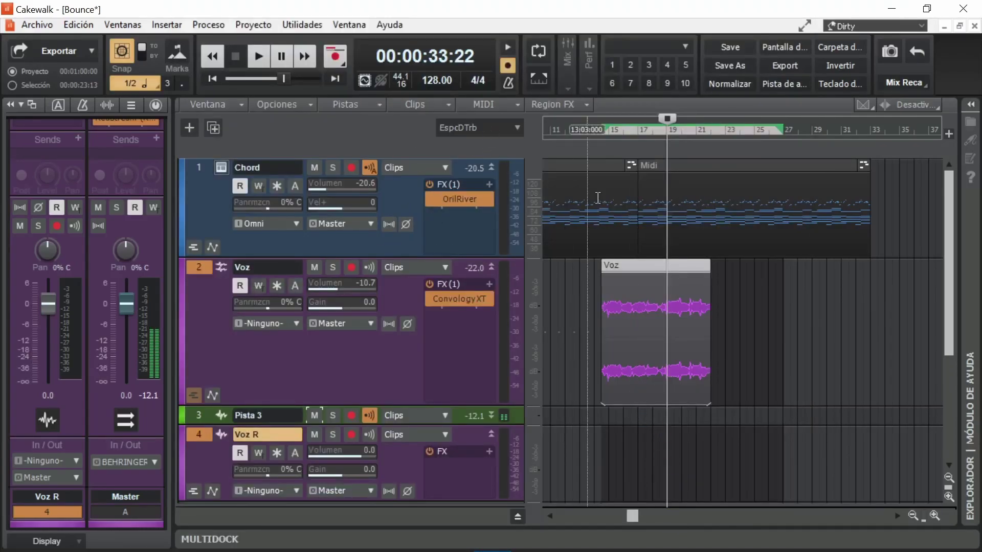
Solo the Voz (Combinado) track and play its clip from the start at 14:03:000.
{"action": "scroll", "coordinate": [951, 310], "scroll_direction": "down", "scroll_amount": 2}
{"action": "scroll", "coordinate": [949, 317], "scroll_direction": "down", "scroll_amount": 1}
{"action": "scroll", "coordinate": [949, 322], "scroll_direction": "up", "scroll_amount": 3}
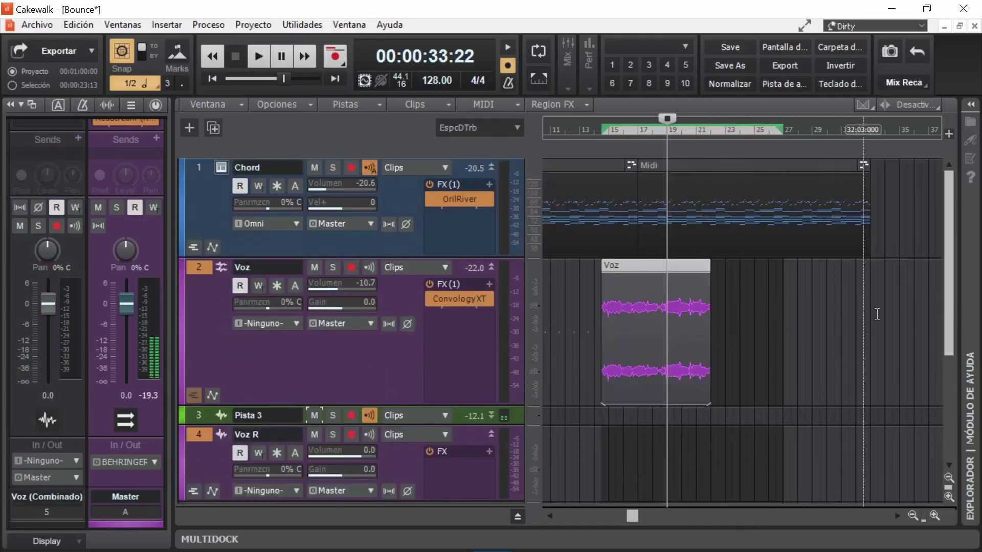
{"action": "scroll", "coordinate": [949, 321], "scroll_direction": "down", "scroll_amount": 1}
{"action": "scroll", "coordinate": [949, 337], "scroll_direction": "down", "scroll_amount": 4}
{"action": "left_click_drag", "start_coordinate": [510, 390], "coordinate": [477, 453]}
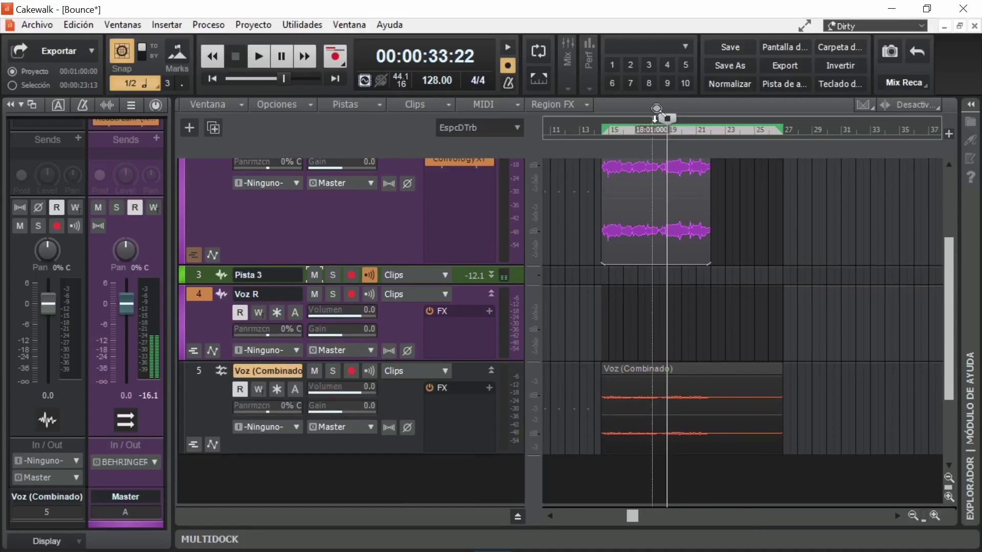
{"action": "left_click_drag", "start_coordinate": [667, 118], "coordinate": [602, 143]}
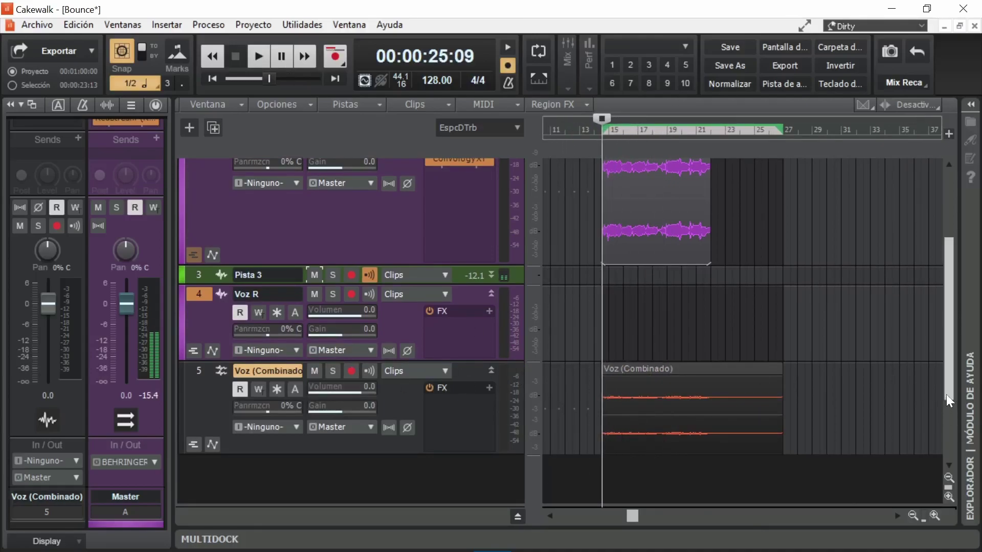
{"action": "left_click_drag", "start_coordinate": [946, 394], "coordinate": [937, 339]}
{"action": "scroll", "coordinate": [358, 318], "scroll_direction": "down", "scroll_amount": 3}
{"action": "left_click", "coordinate": [333, 331]}
{"action": "key", "text": "space"}
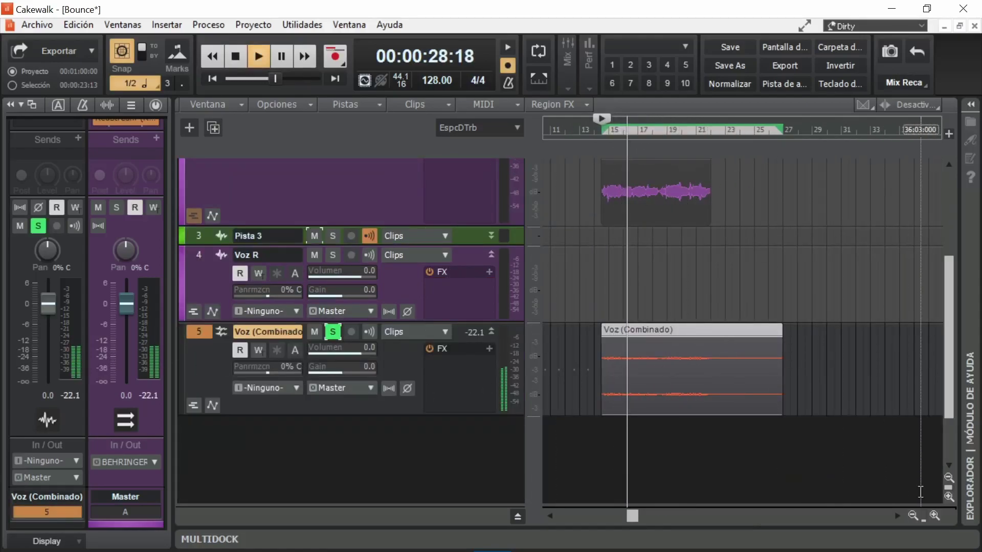
Magnify the waveform scale of the Voz (Combinado) track during playback, then stop with solo released.
{"action": "scroll", "coordinate": [823, 501], "scroll_direction": "up", "scroll_amount": 2}
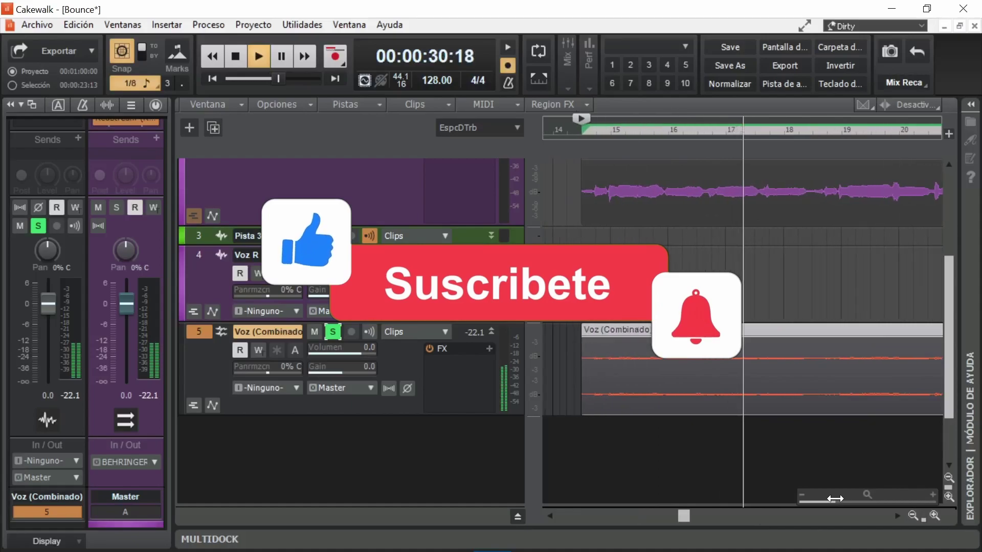
{"action": "scroll", "coordinate": [824, 498], "scroll_direction": "down", "scroll_amount": 1}
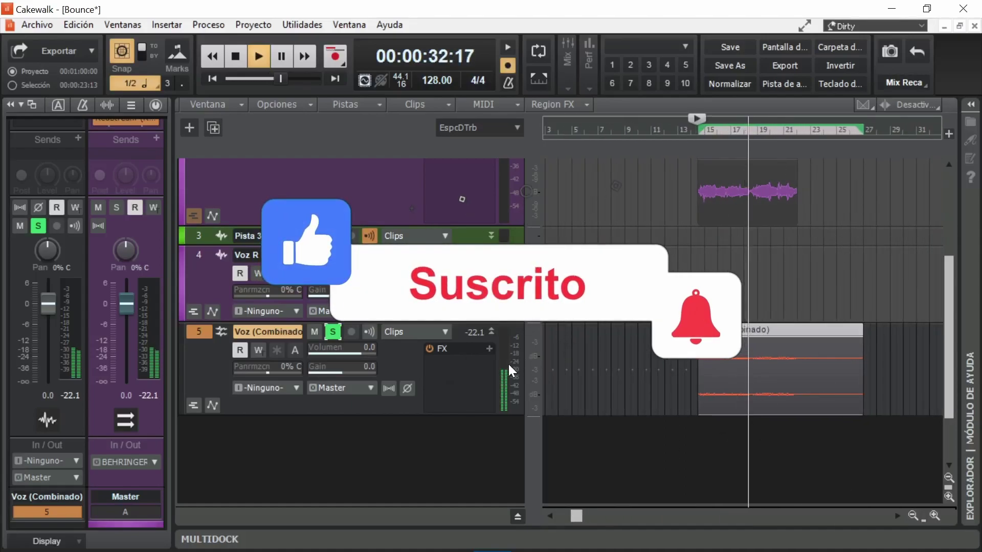
{"action": "left_click_drag", "start_coordinate": [537, 376], "coordinate": [538, 352]}
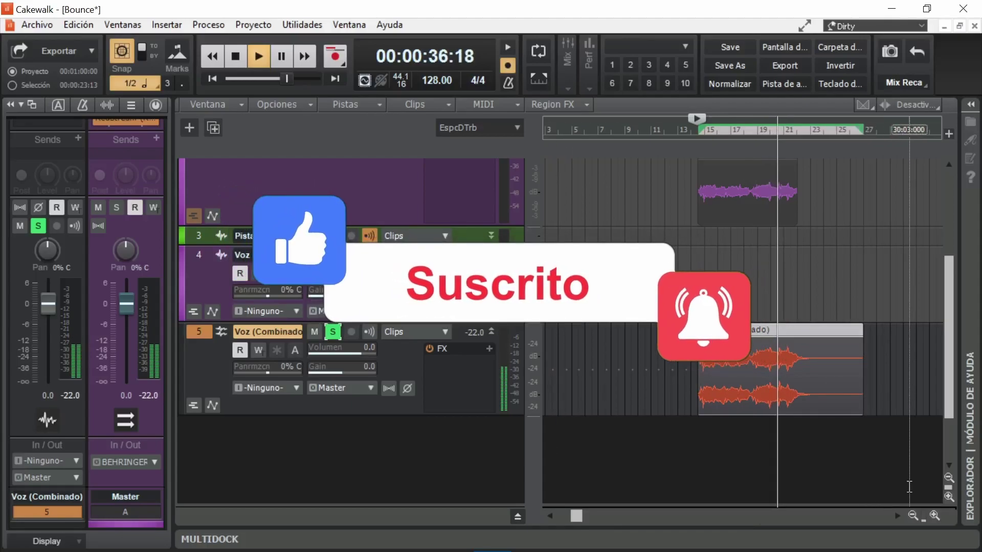
{"action": "scroll", "coordinate": [817, 501], "scroll_direction": "down", "scroll_amount": 4}
{"action": "left_click_drag", "start_coordinate": [816, 500], "coordinate": [824, 497]}
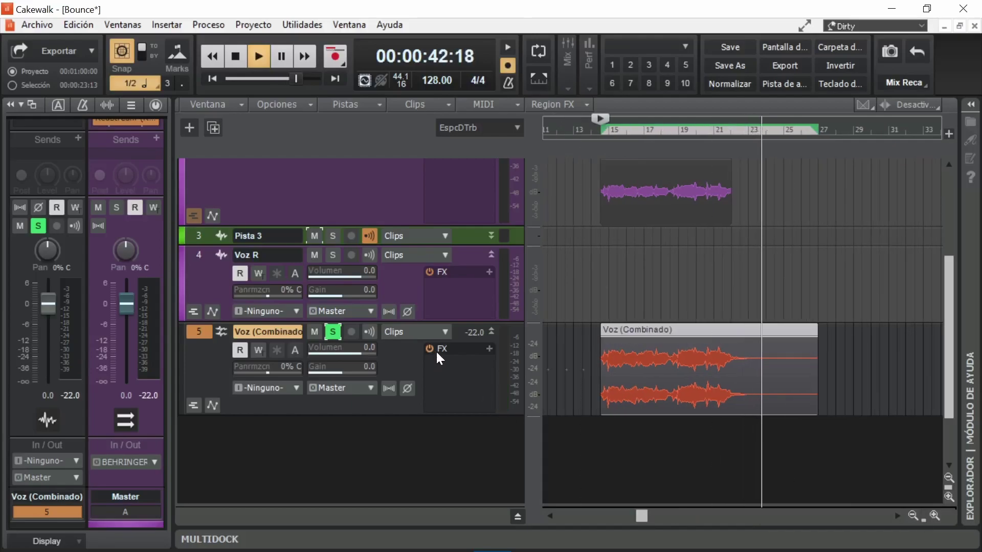
{"action": "key", "text": "space"}
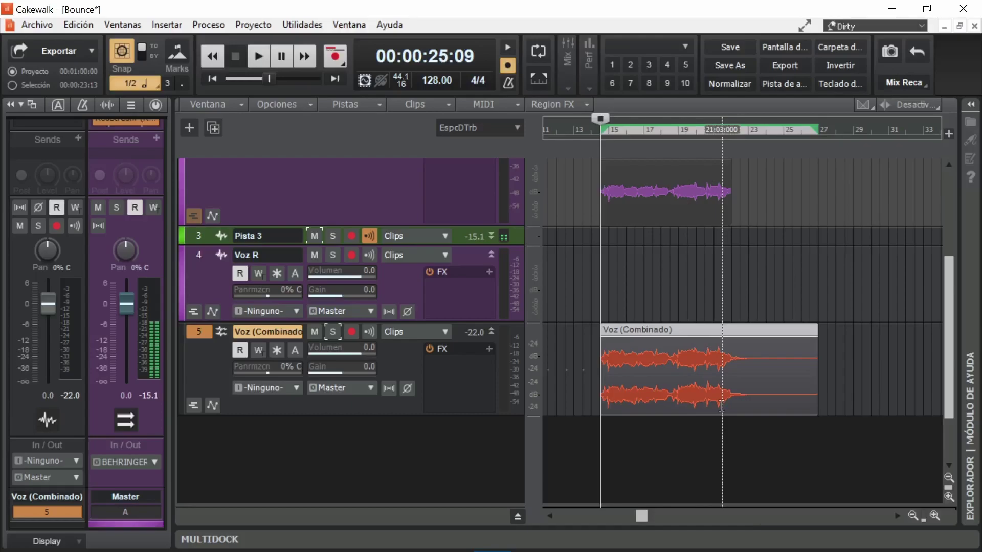
Unmute the Voz and Chord tracks.
{"action": "left_click_drag", "start_coordinate": [949, 404], "coordinate": [734, 288]}
{"action": "left_click", "coordinate": [315, 267]}
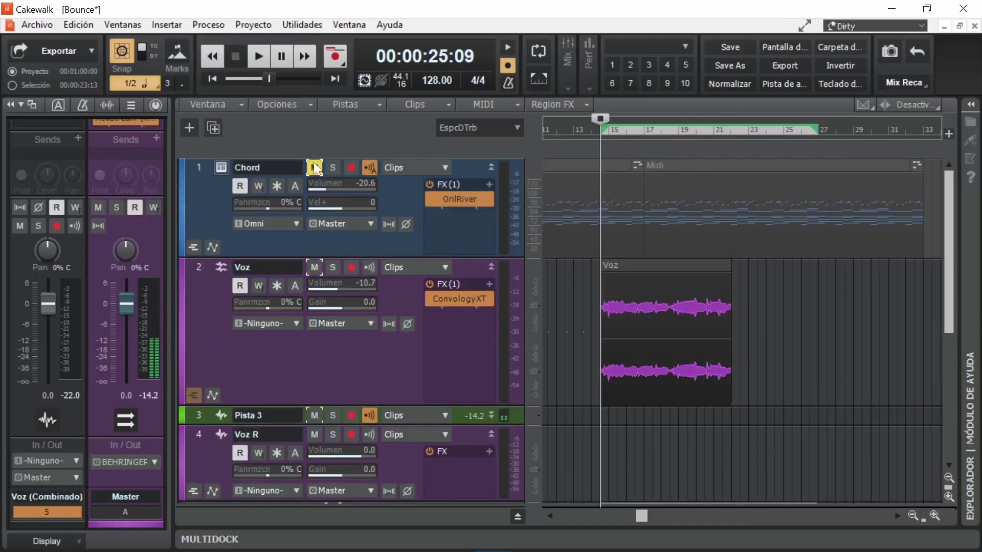
{"action": "left_click", "coordinate": [315, 167]}
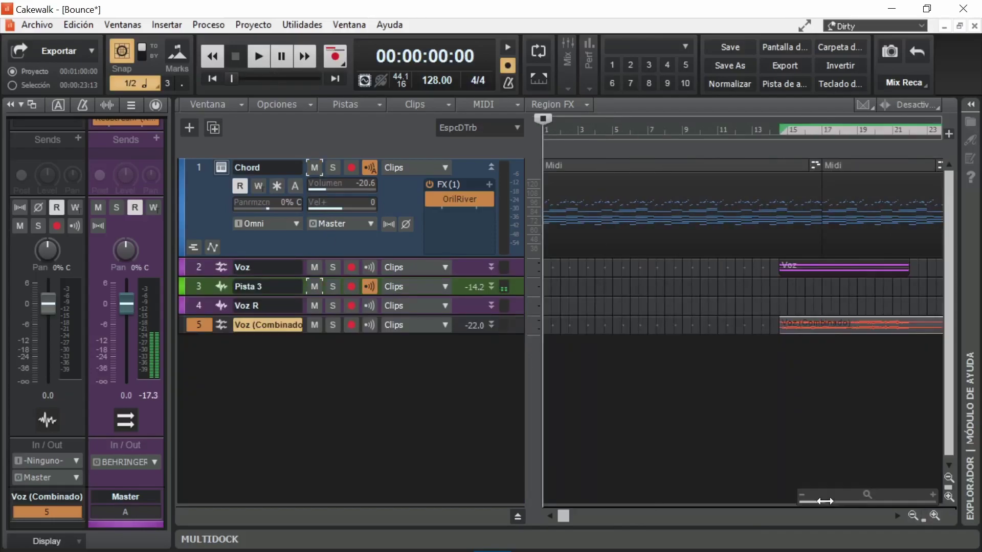
Set the time selection from 1:01:000 to 36:01:000, past the end of the Chord clips, and make the Chord track taller.
{"action": "left_click", "coordinate": [913, 516]}
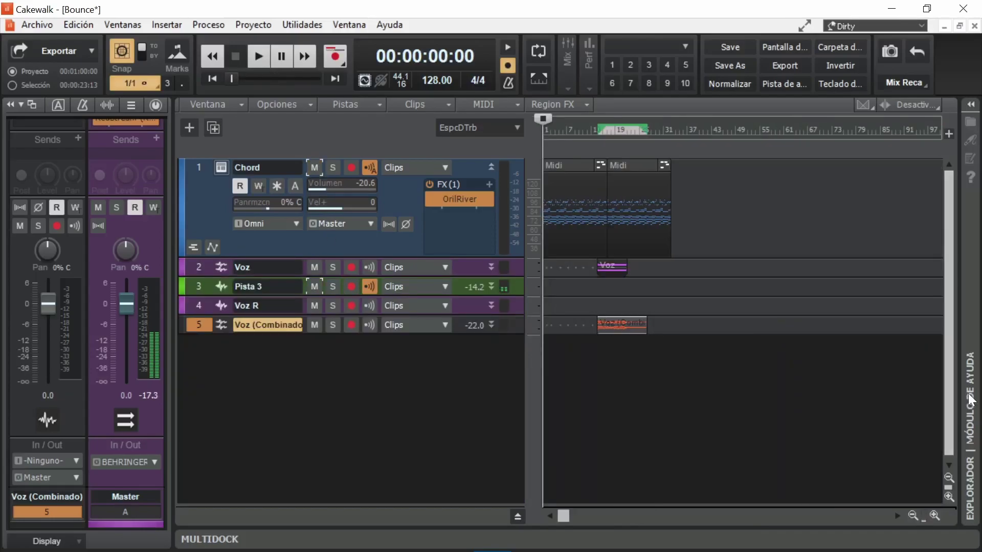
{"action": "left_click", "coordinate": [572, 204]}
{"action": "left_click_drag", "start_coordinate": [603, 131], "coordinate": [679, 137]}
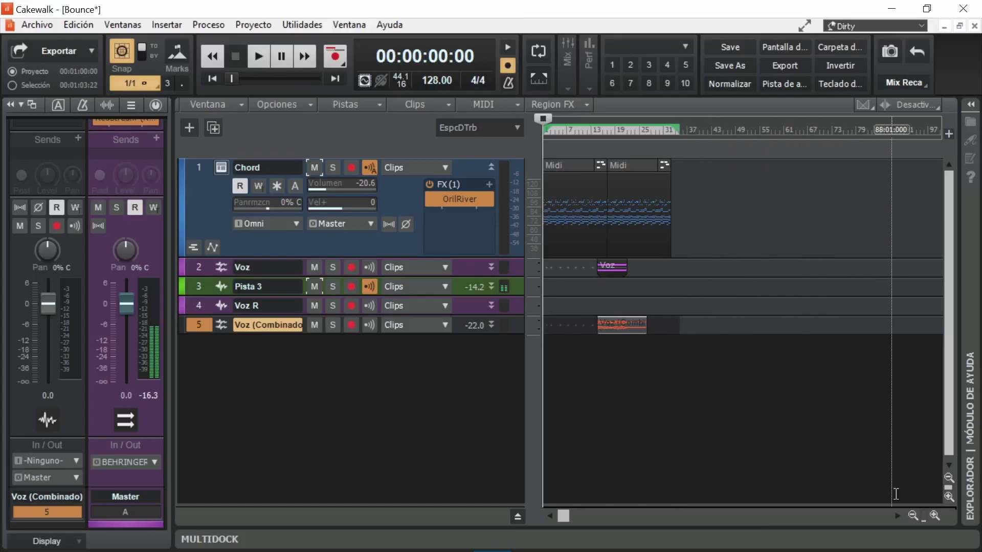
{"action": "key", "text": "ctrl+Right"}
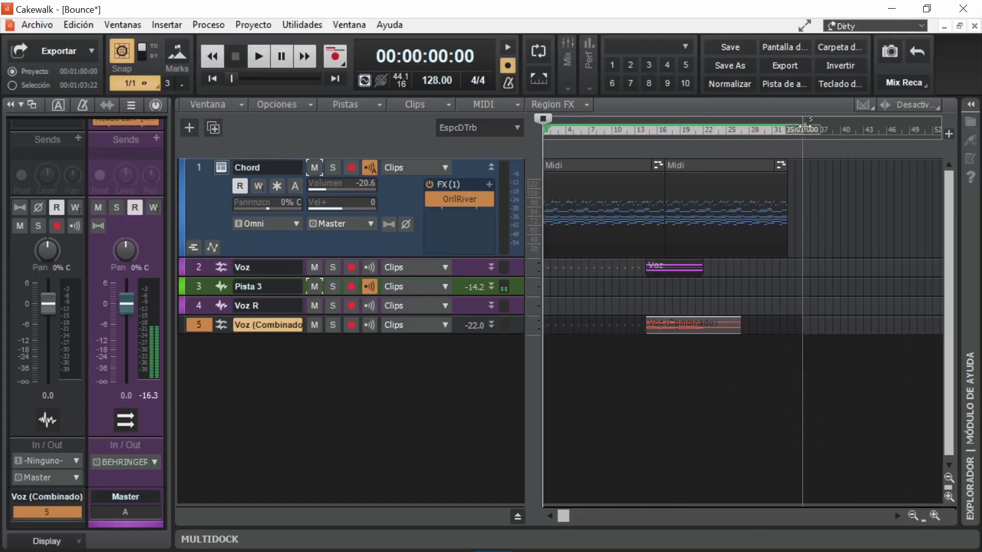
{"action": "left_click_drag", "start_coordinate": [806, 127], "coordinate": [818, 128]}
{"action": "left_click_drag", "start_coordinate": [307, 257], "coordinate": [306, 301]}
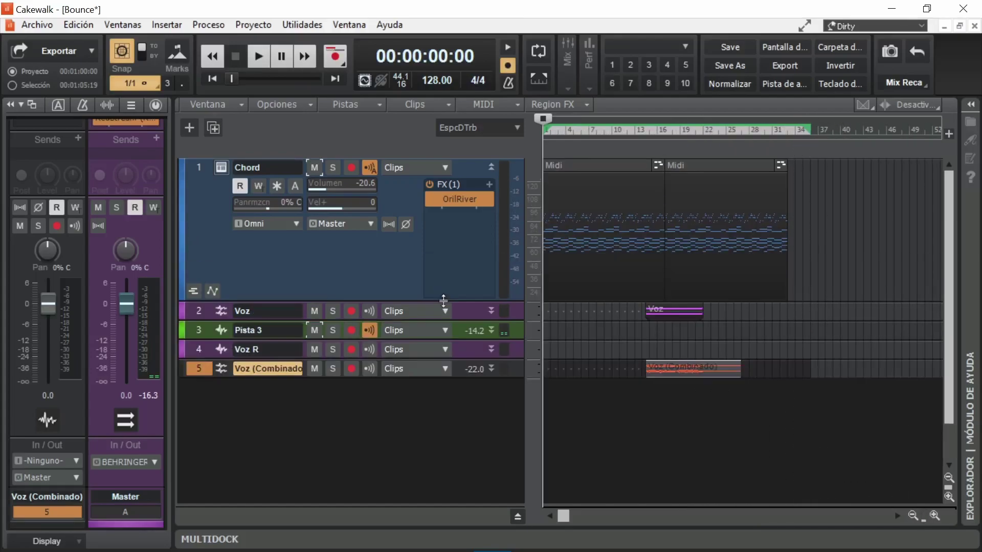
Select the Chord track and open the settings for bouncing it to a track.
{"action": "left_click", "coordinate": [200, 168]}
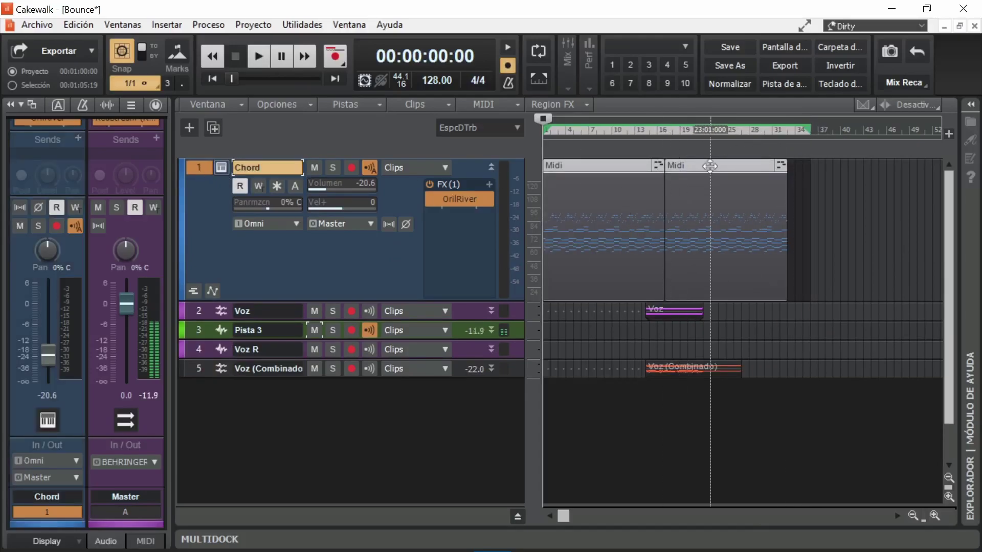
{"action": "left_click", "coordinate": [362, 106]}
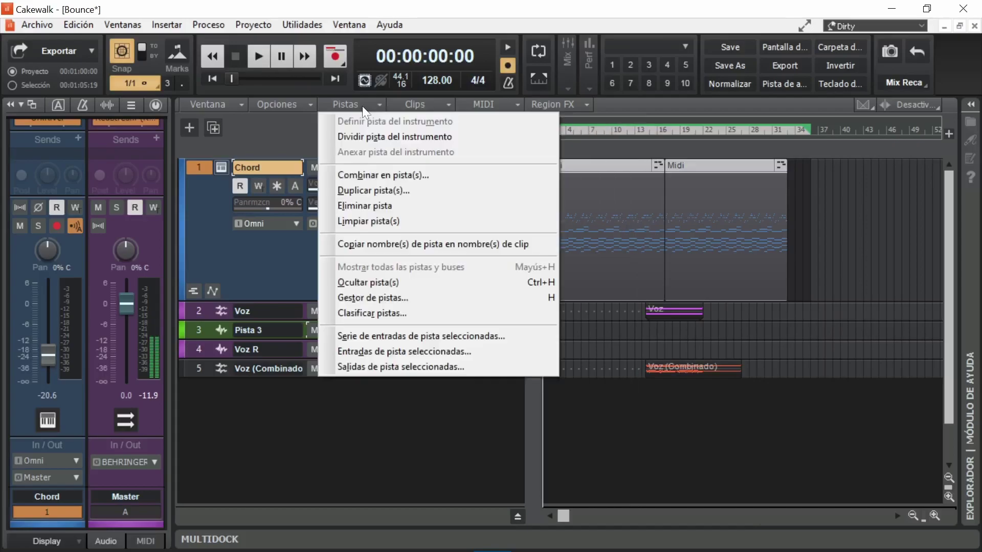
{"action": "left_click", "coordinate": [396, 177]}
Review the format, source and rendering options, then bounce Chord to new track 6 over the time selection 1:01:000 to 36:01:000.
{"action": "left_click", "coordinate": [212, 71]}
{"action": "left_click", "coordinate": [211, 70]}
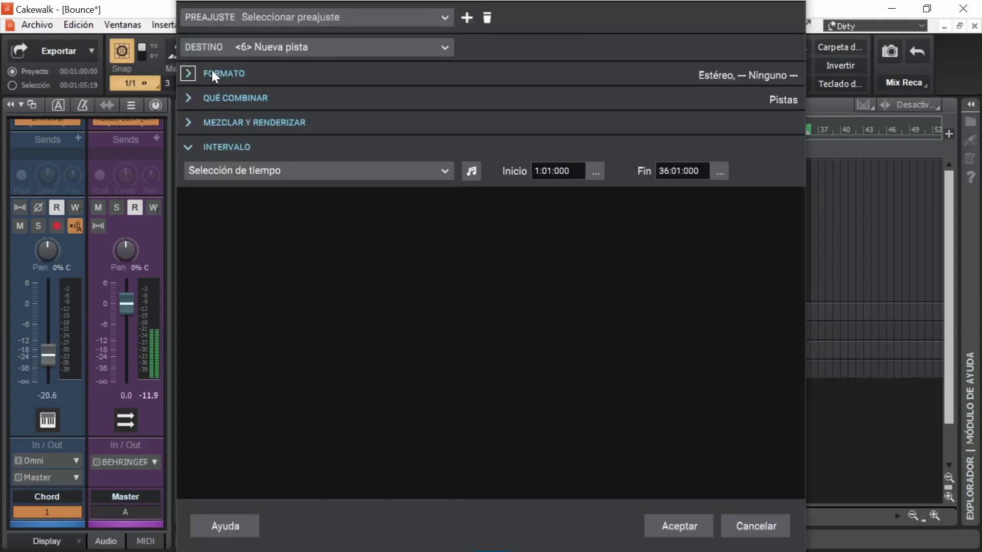
{"action": "left_click", "coordinate": [222, 97]}
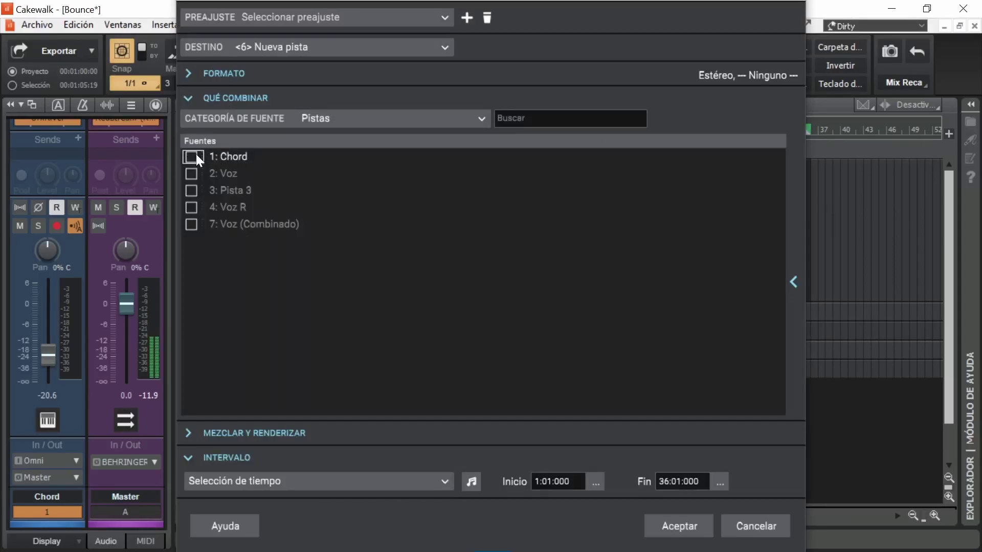
{"action": "left_click", "coordinate": [235, 100]}
{"action": "left_click", "coordinate": [206, 119]}
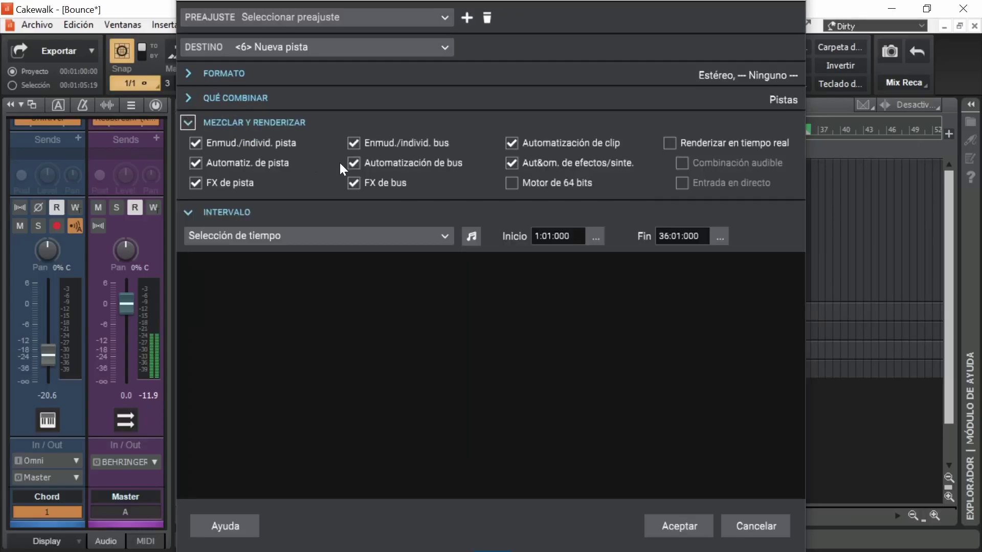
{"action": "left_click", "coordinate": [252, 123]}
{"action": "left_click", "coordinate": [219, 145]}
{"action": "left_click", "coordinate": [219, 144]}
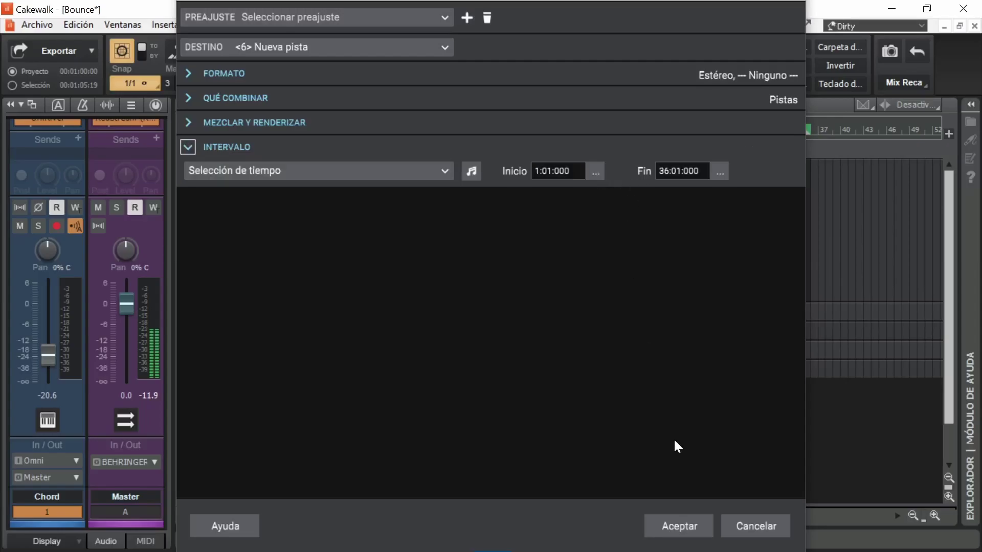
{"action": "left_click", "coordinate": [674, 525]}
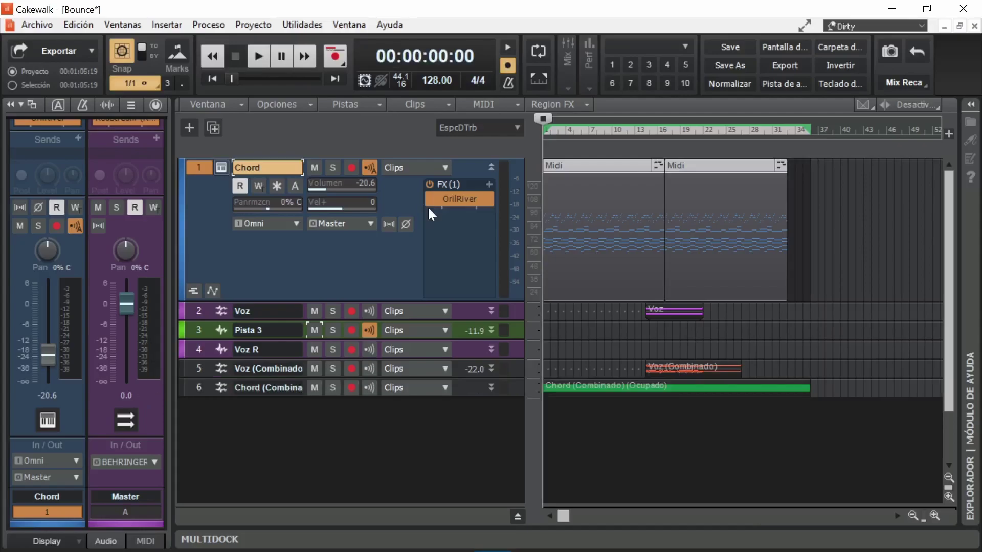
Expand the Chord (Combinado) track and magnify its waveform scale.
{"action": "left_click", "coordinate": [489, 388]}
{"action": "left_click", "coordinate": [491, 388]}
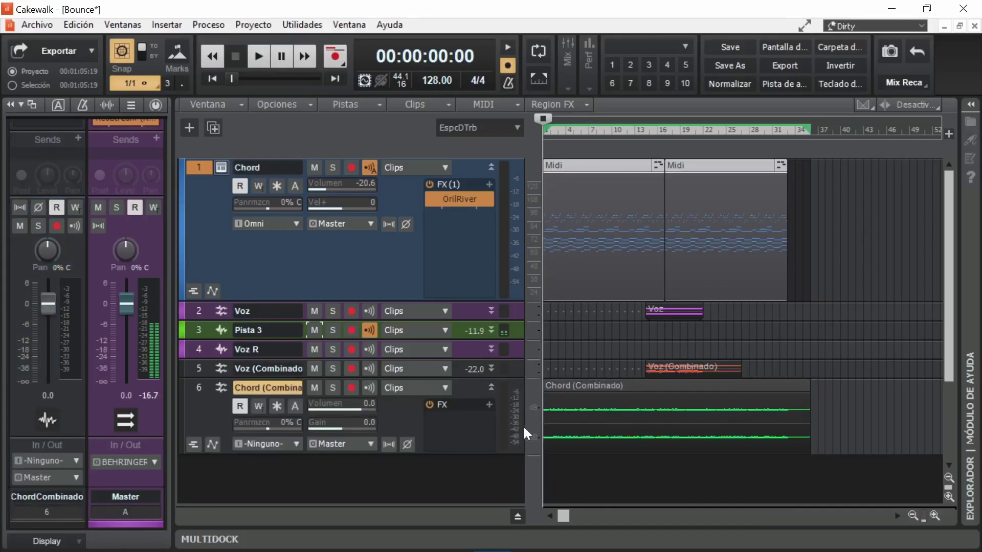
{"action": "left_click_drag", "start_coordinate": [533, 417], "coordinate": [542, 359]}
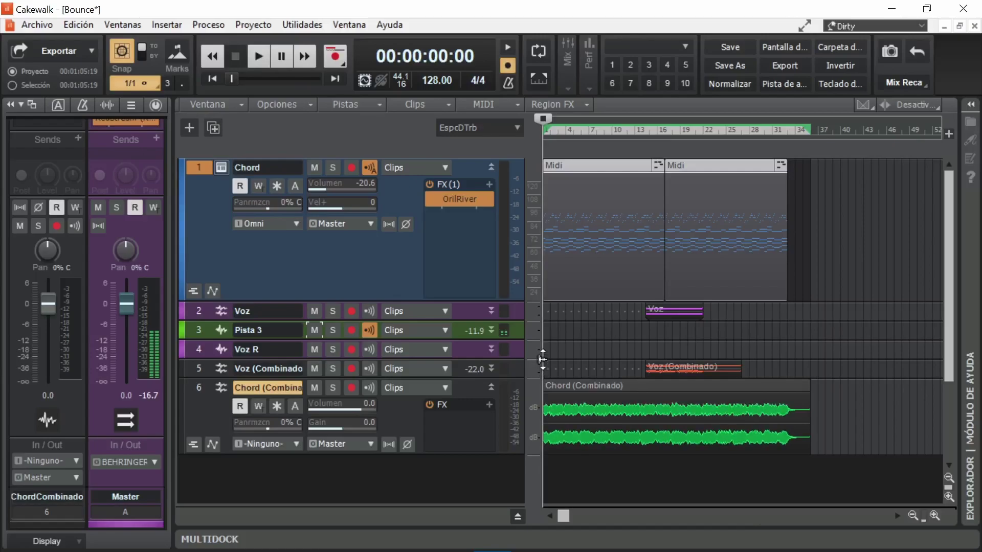
Solo the Chord (Combinado) track, play it from the start and jump playback to 32:01:000.
{"action": "left_click", "coordinate": [335, 383]}
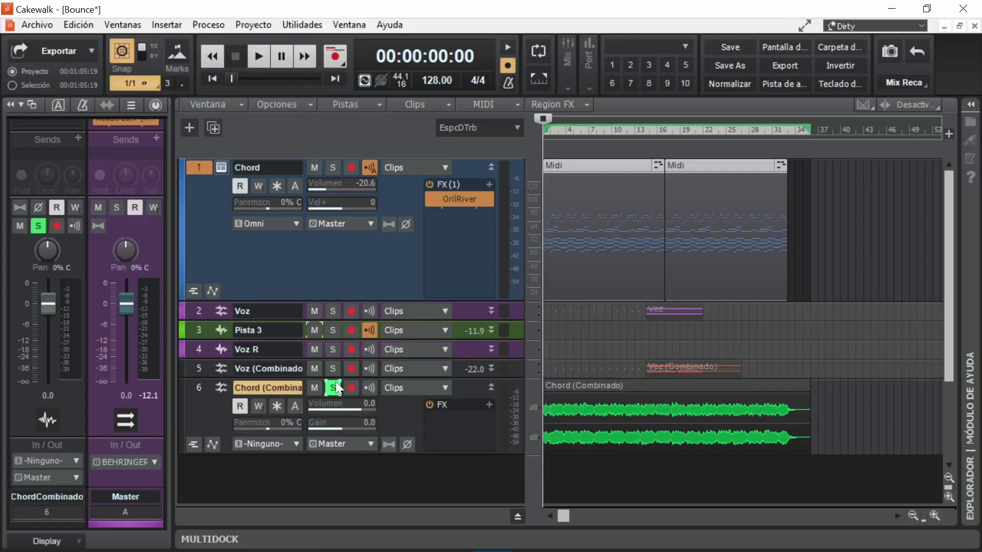
{"action": "key", "text": "space"}
{"action": "left_click_drag", "start_coordinate": [919, 525], "coordinate": [915, 499]}
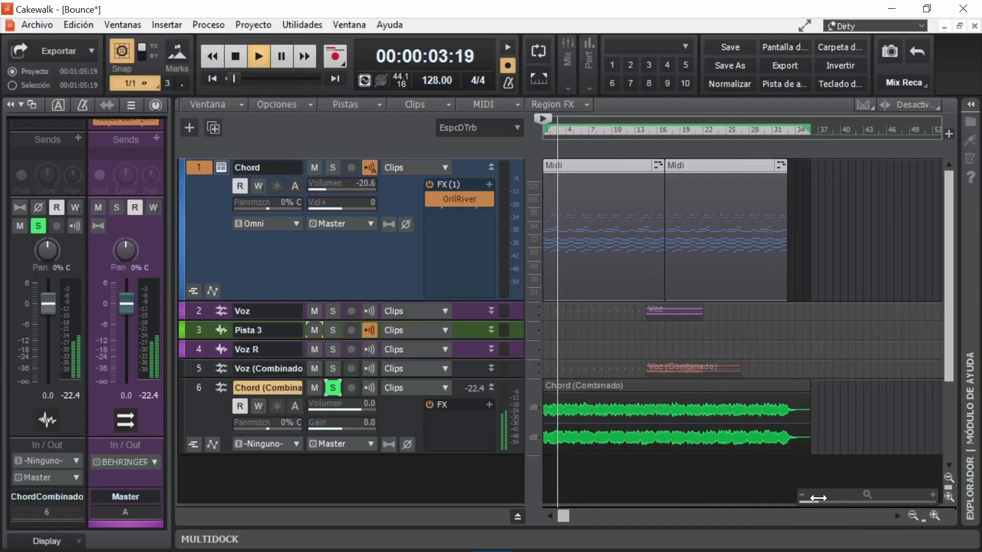
{"action": "left_click", "coordinate": [770, 134]}
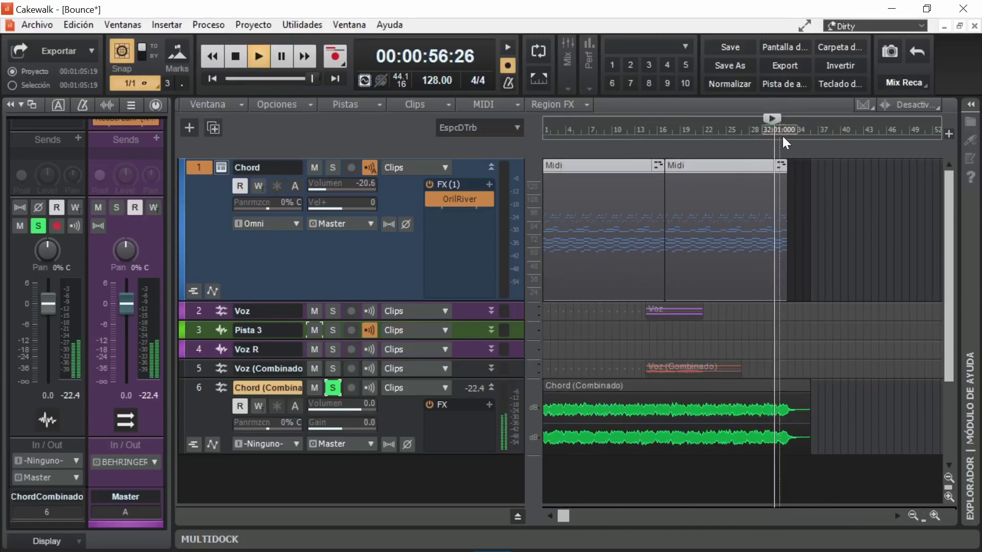
Play through the end of the Chord (Combinado) clip, stop with solo released, collapse the track and return the playhead to the start.
{"action": "left_click_drag", "start_coordinate": [924, 513], "coordinate": [859, 506]}
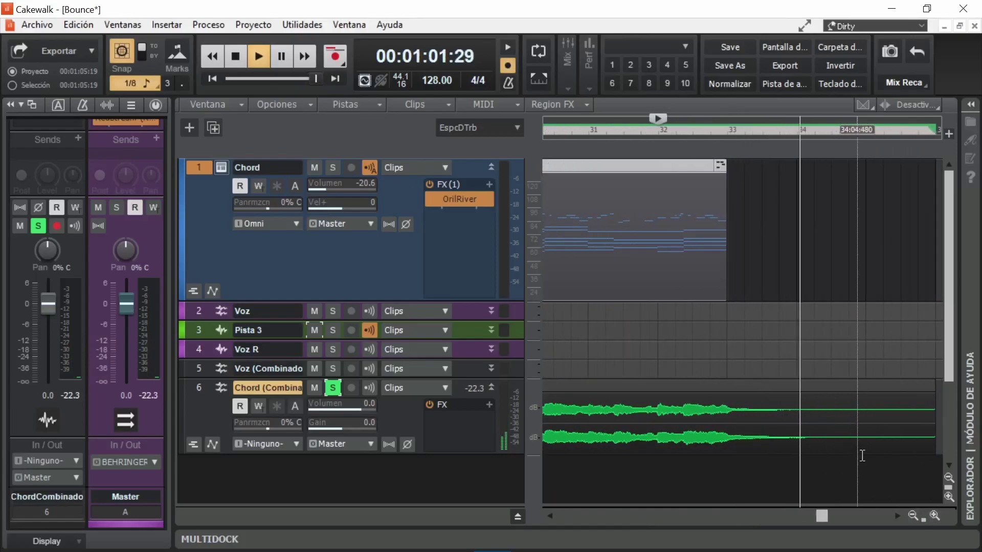
{"action": "left_click_drag", "start_coordinate": [923, 516], "coordinate": [805, 501]}
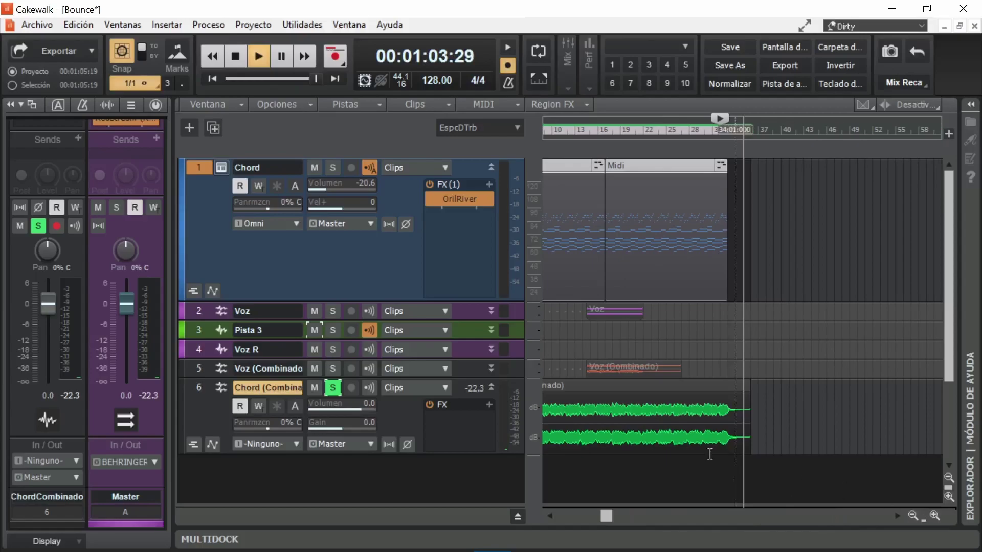
{"action": "key", "text": "space"}
{"action": "left_click", "coordinate": [491, 387]}
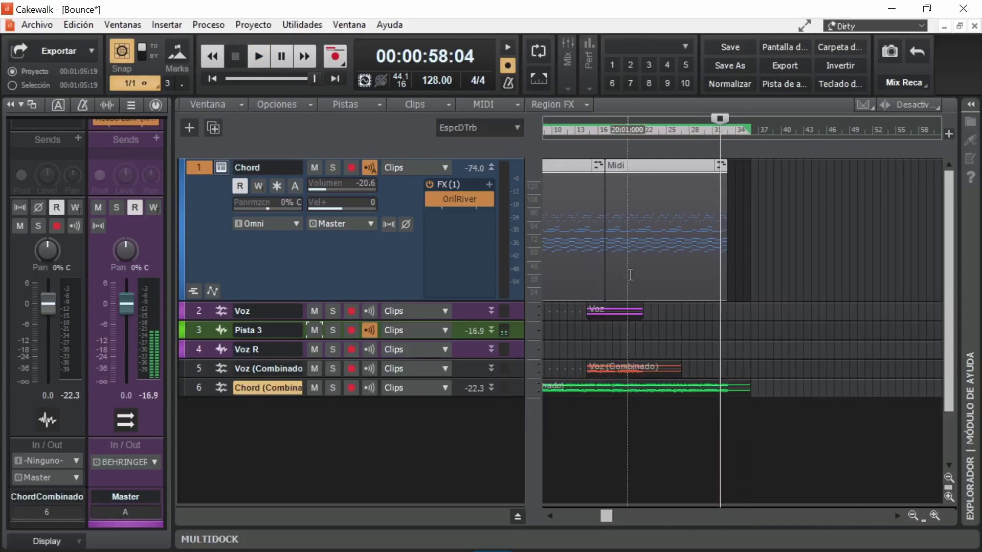
{"action": "left_click_drag", "start_coordinate": [720, 120], "coordinate": [454, 140]}
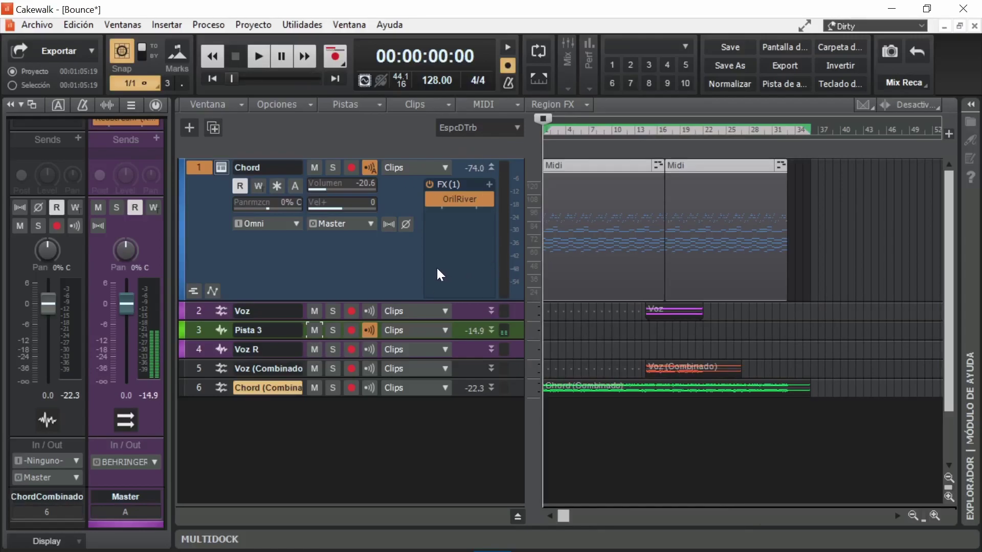
Freeze the Chord track's synth and play the end of its frozen audio in solo, with the Voz track expanded.
{"action": "left_click", "coordinate": [492, 311]}
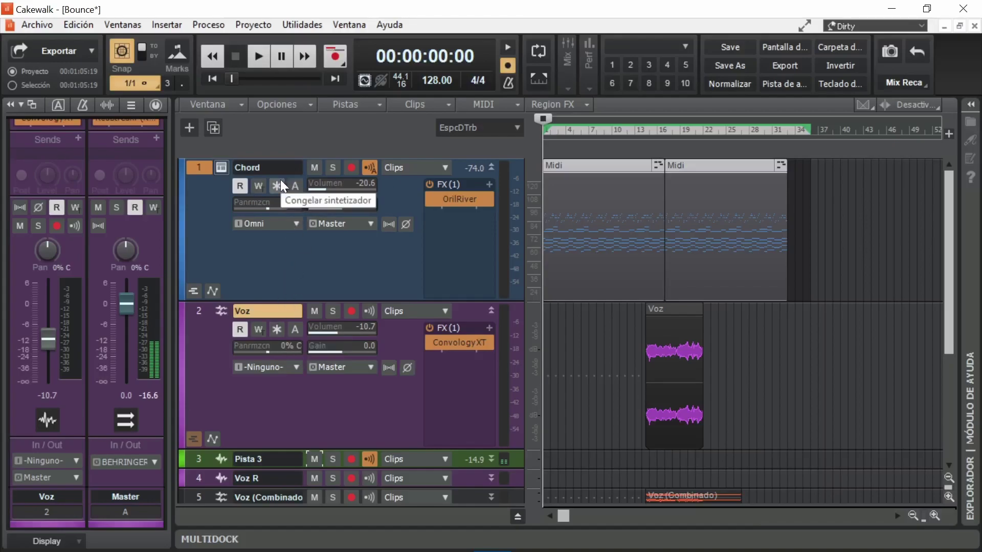
{"action": "left_click", "coordinate": [280, 180]}
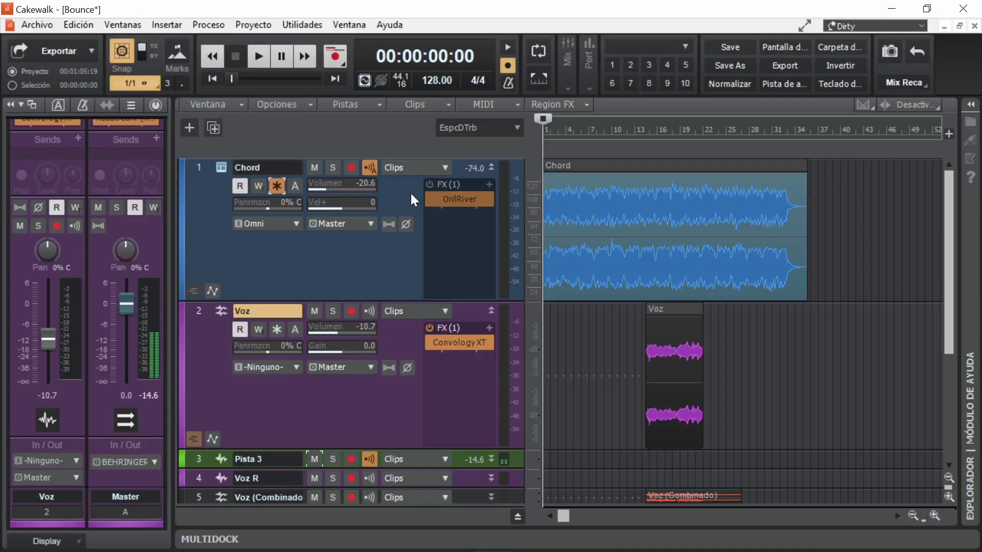
{"action": "left_click", "coordinate": [332, 168]}
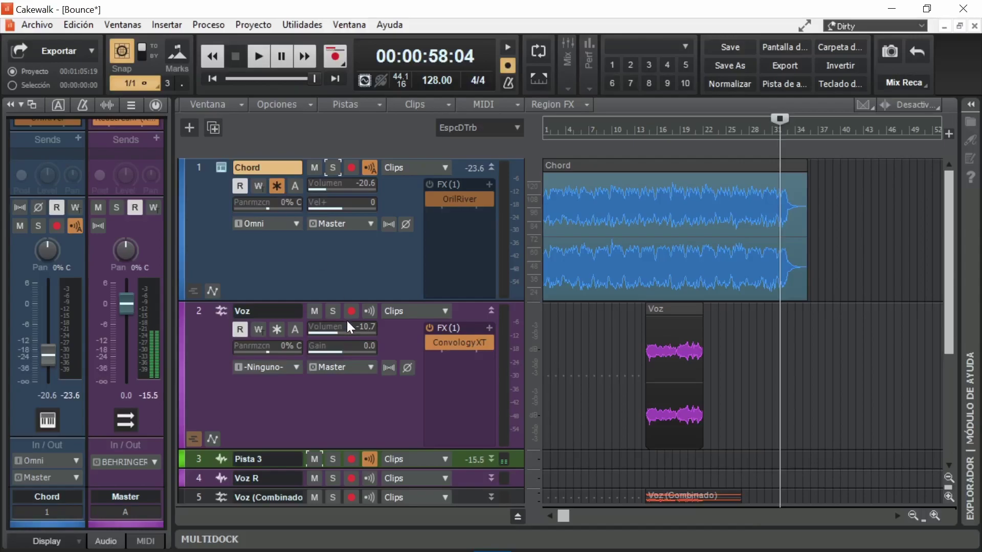
Move the Voz clip to the start of the project, rewind the playhead and freeze the Voz track.
{"action": "left_click_drag", "start_coordinate": [665, 310], "coordinate": [563, 321]}
{"action": "key", "text": "w"}
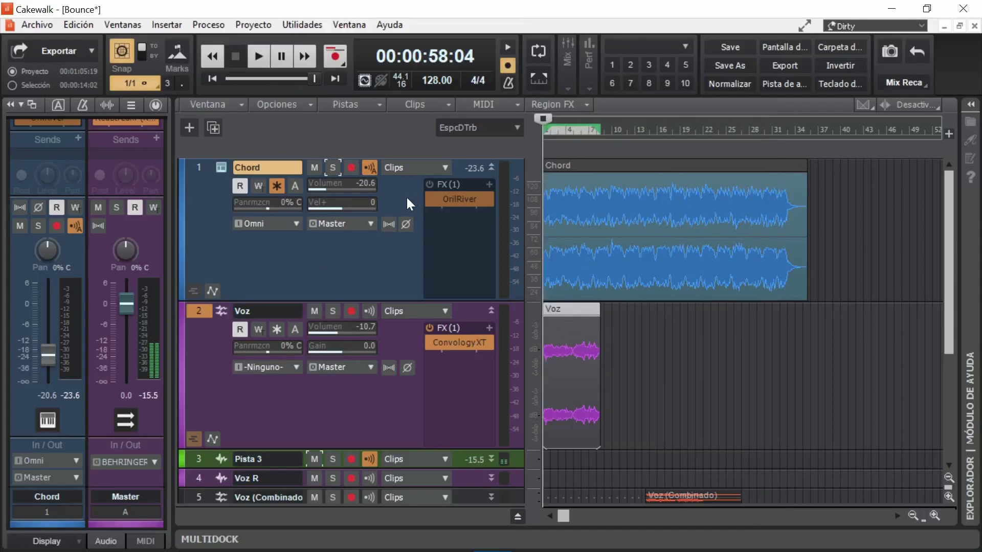
{"action": "left_click", "coordinate": [276, 330]}
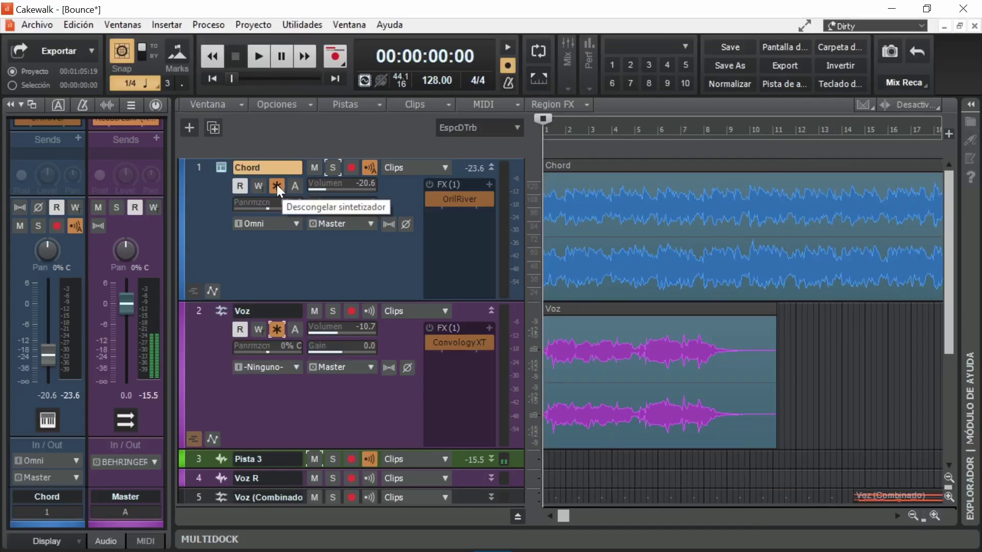
Unfreeze the Chord track's synth and collapse the track.
{"action": "left_click", "coordinate": [277, 185]}
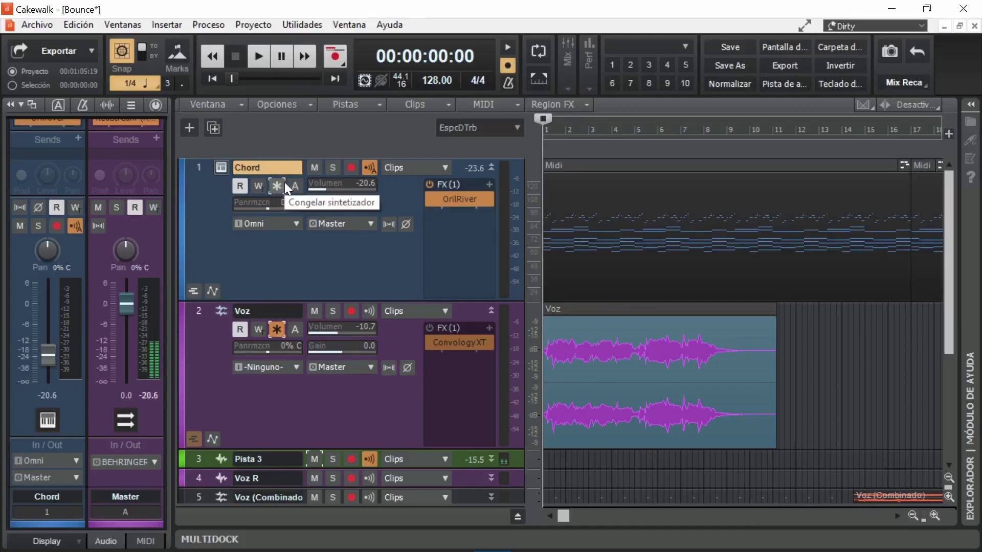
{"action": "left_click_drag", "start_coordinate": [918, 516], "coordinate": [900, 516]}
{"action": "left_click", "coordinate": [490, 168]}
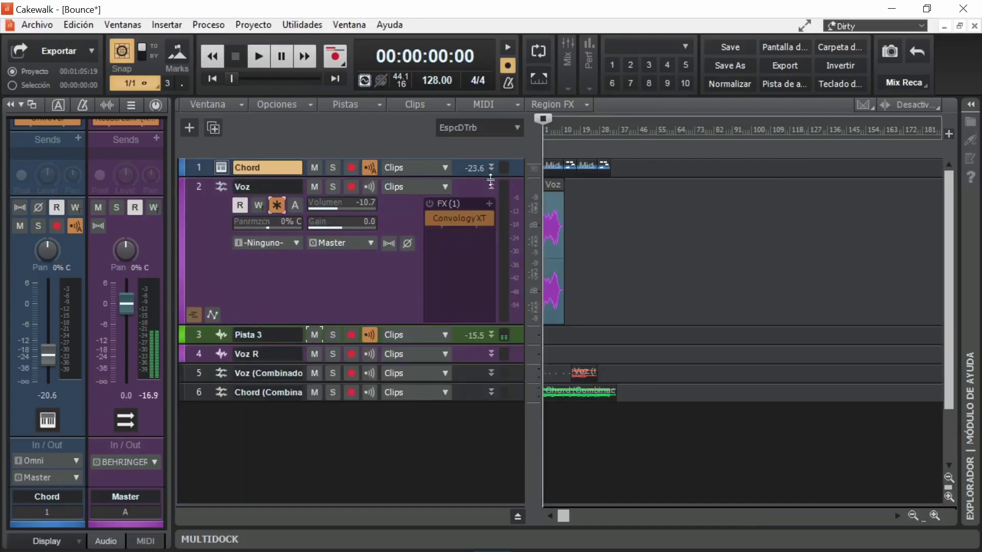
Collapse the Voz track and expand the Chord (Combinado) track, enlarging the clips along the timeline.
{"action": "left_click", "coordinate": [490, 186]}
{"action": "left_click", "coordinate": [490, 264]}
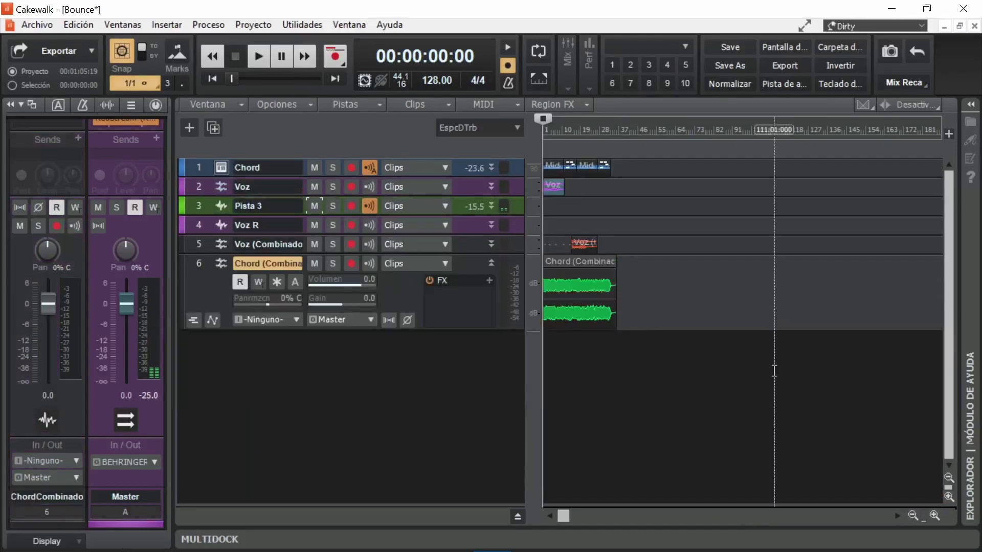
{"action": "mouse_move", "coordinate": [807, 501]}
{"action": "left_click_drag", "start_coordinate": [808, 501], "coordinate": [923, 520]}
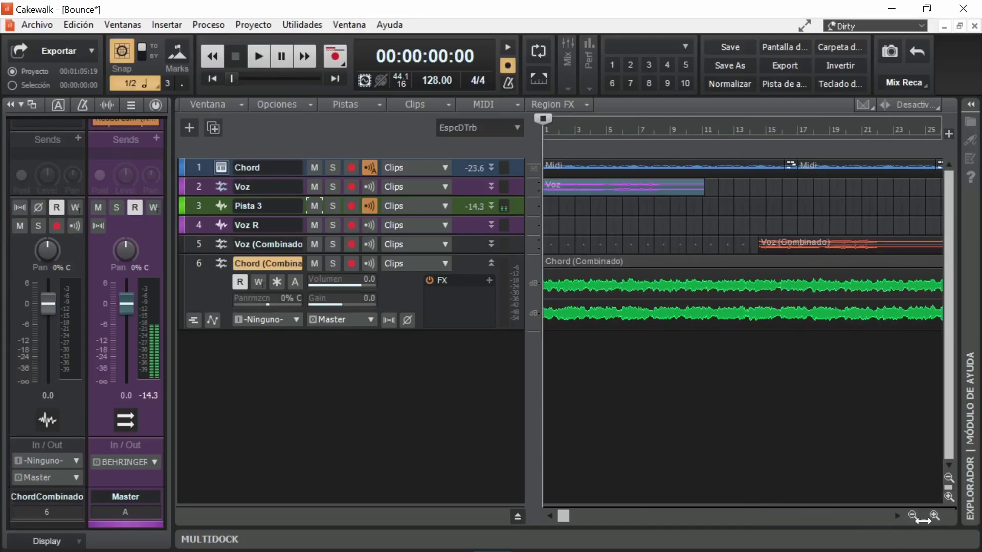